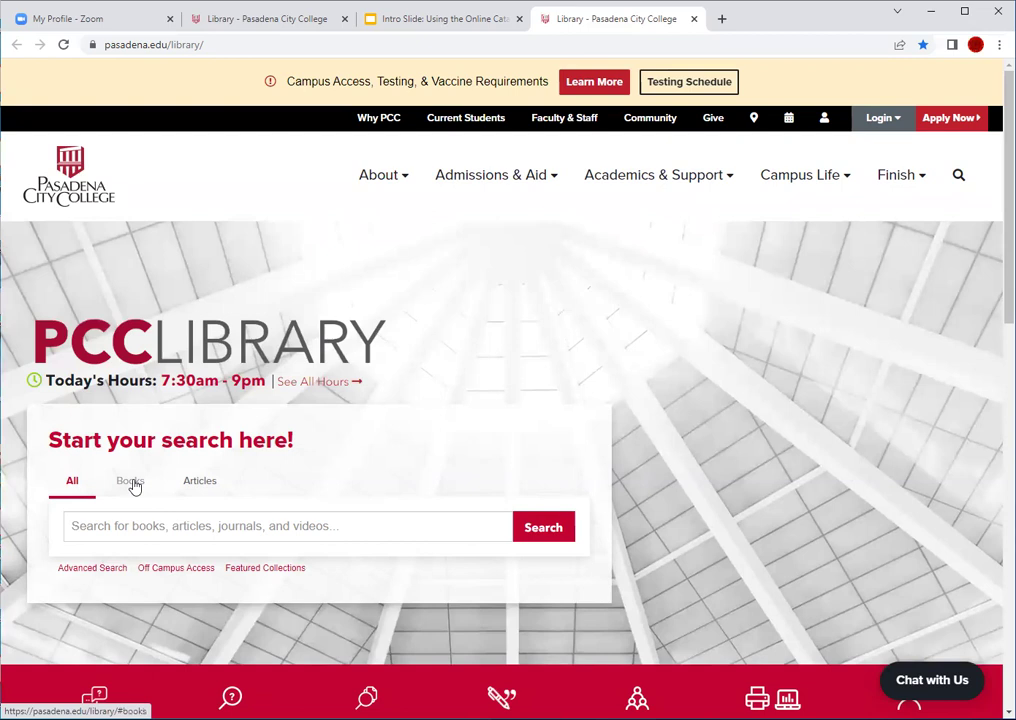
# Search the Books tab for 'climate change' and dismiss the librarian chat invitation
pyautogui.click(131, 482)
pyautogui.click(160, 526)
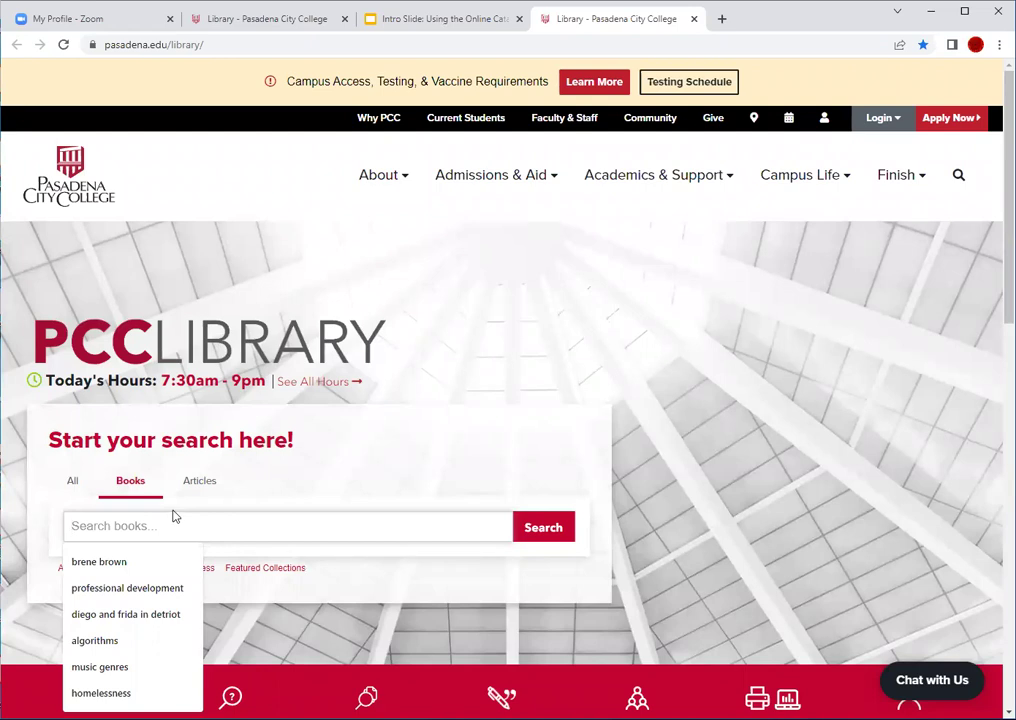
pyautogui.write('climate change')
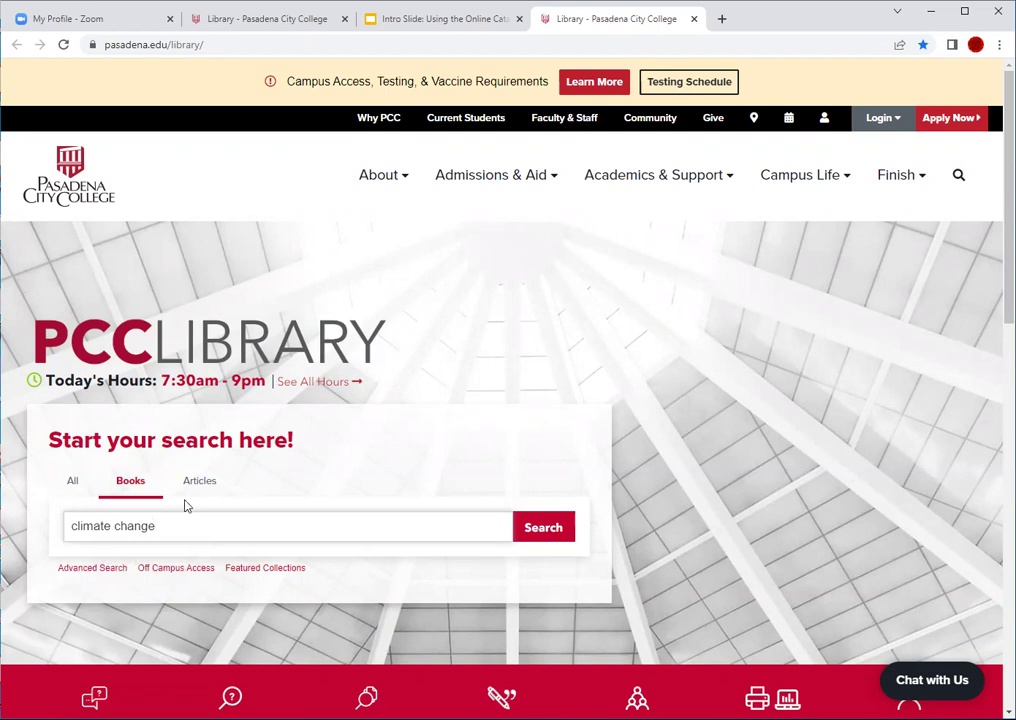
pyautogui.click(534, 527)
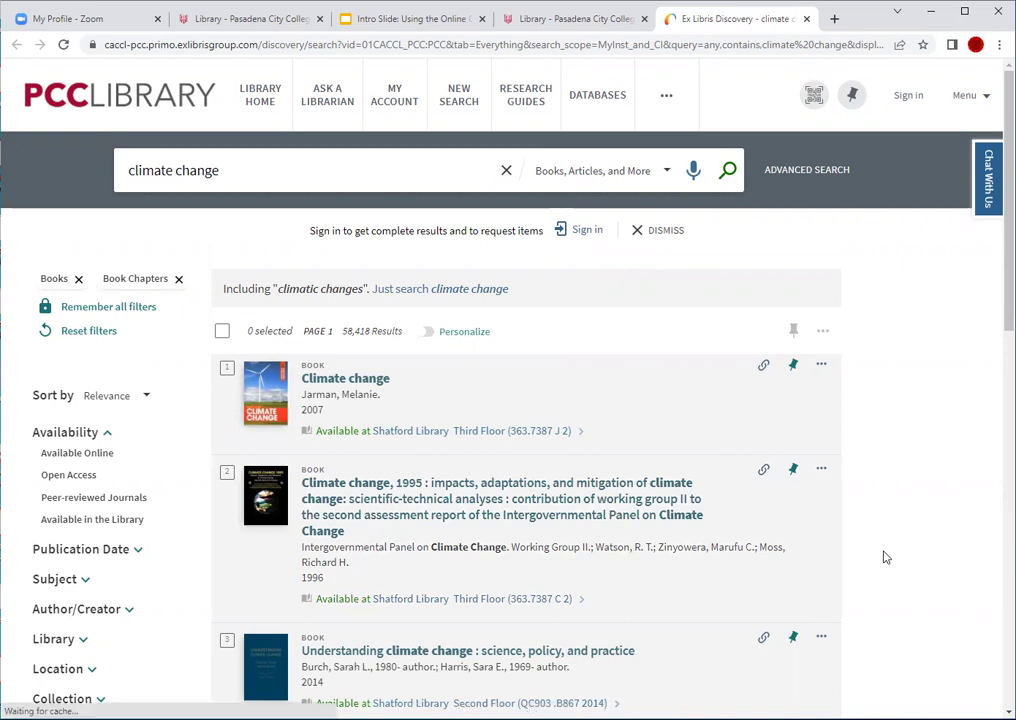
pyautogui.click(801, 234)
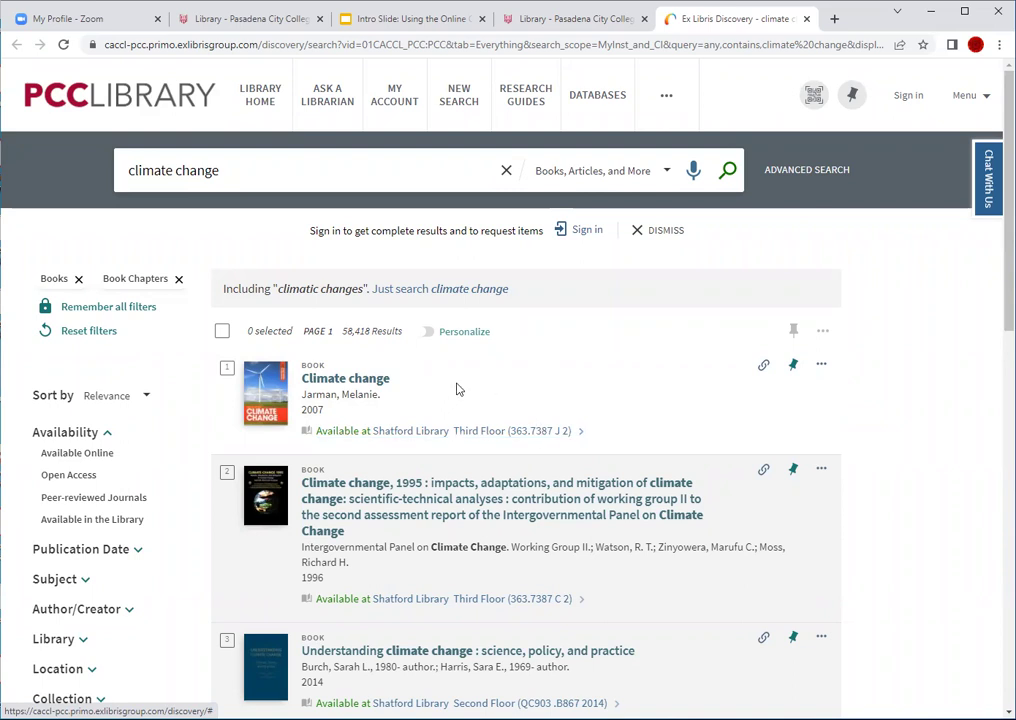
# Review the 2007 'Climate change' book's Get It and Details sections, then start signing in
pyautogui.click(364, 383)
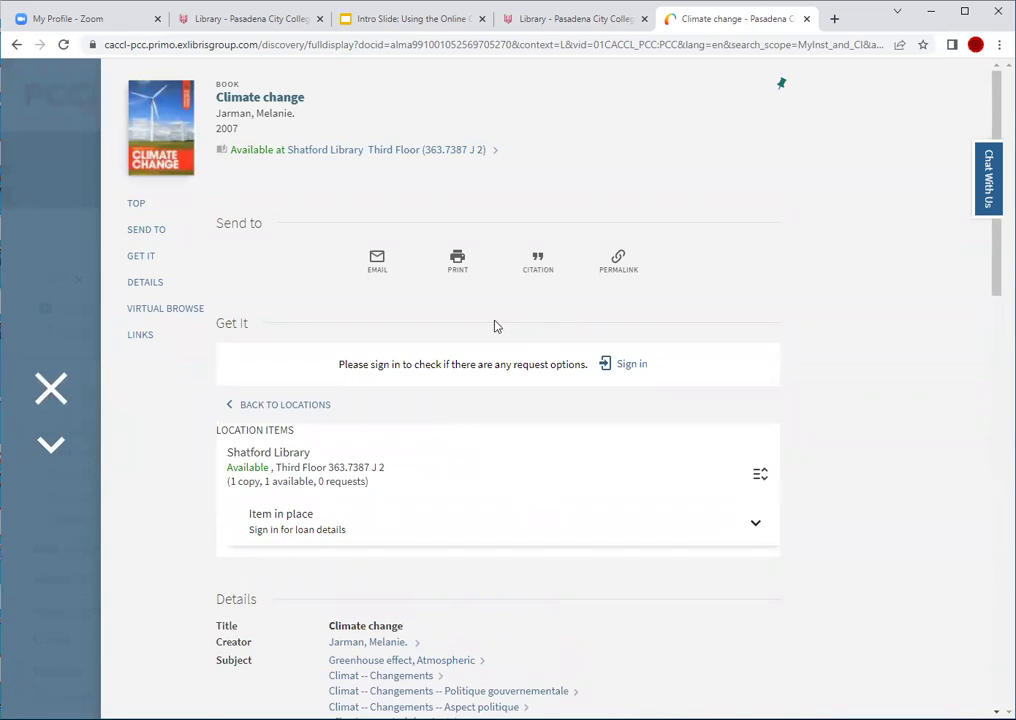
pyautogui.scroll(-4, 476, 320)
pyautogui.scroll(-3, 476, 321)
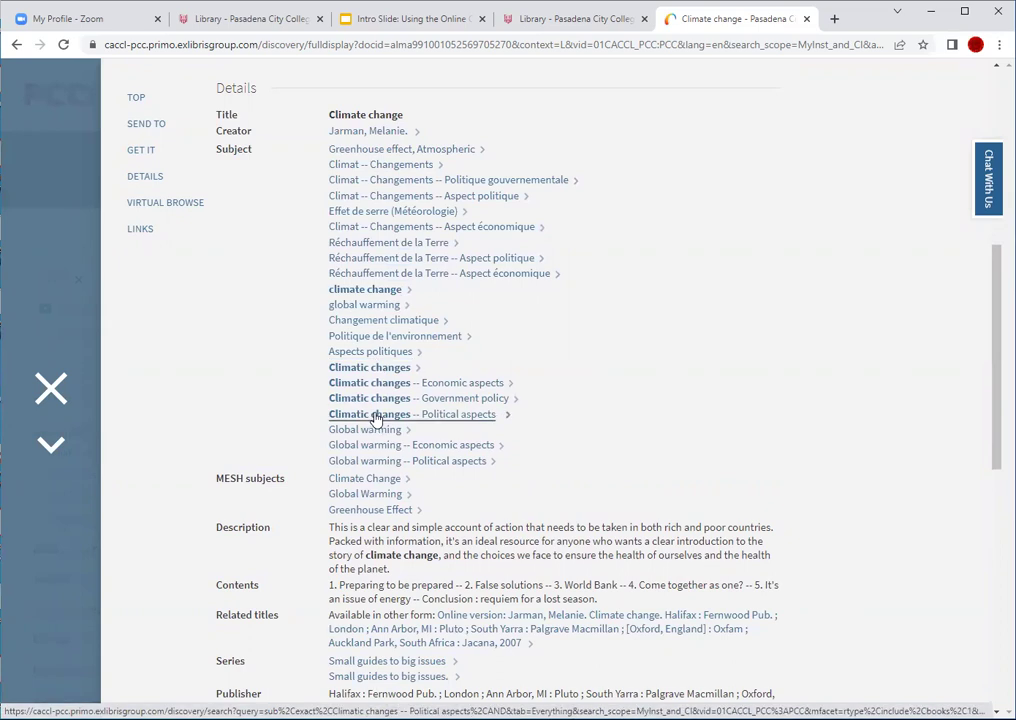
pyautogui.scroll(-3, 374, 418)
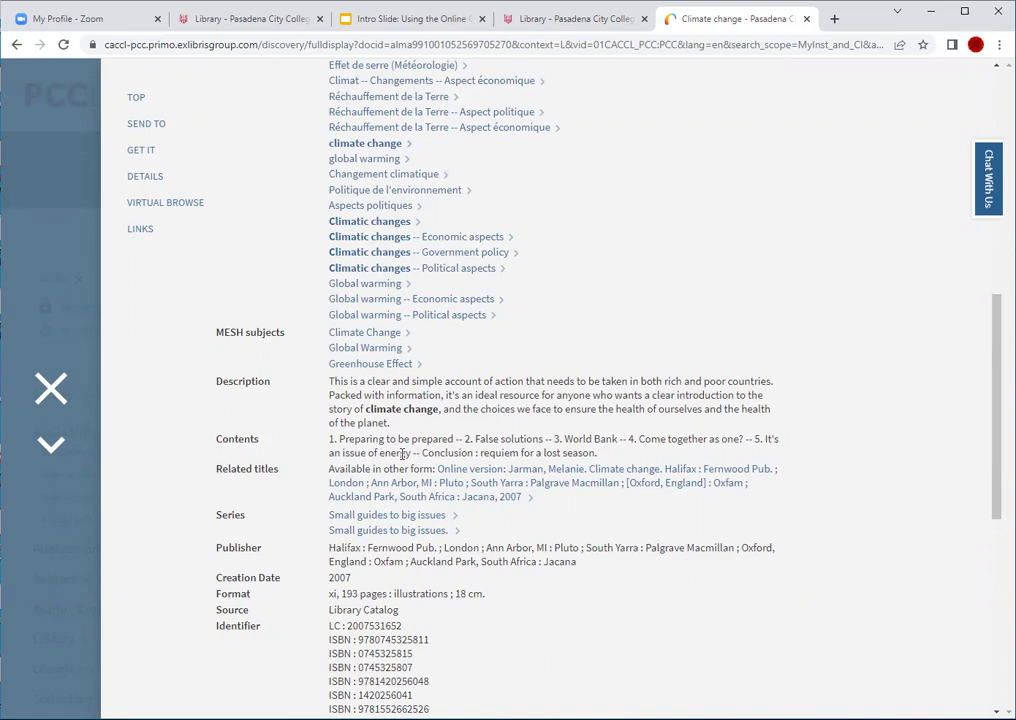
pyautogui.scroll(5, 403, 454)
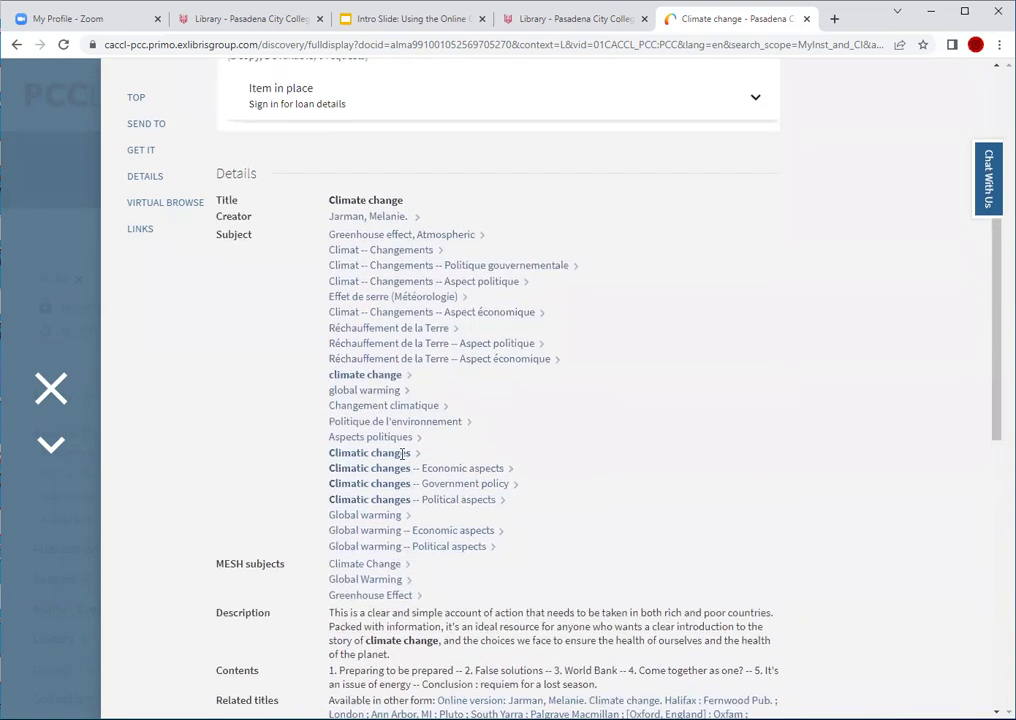
pyautogui.scroll(1, 401, 459)
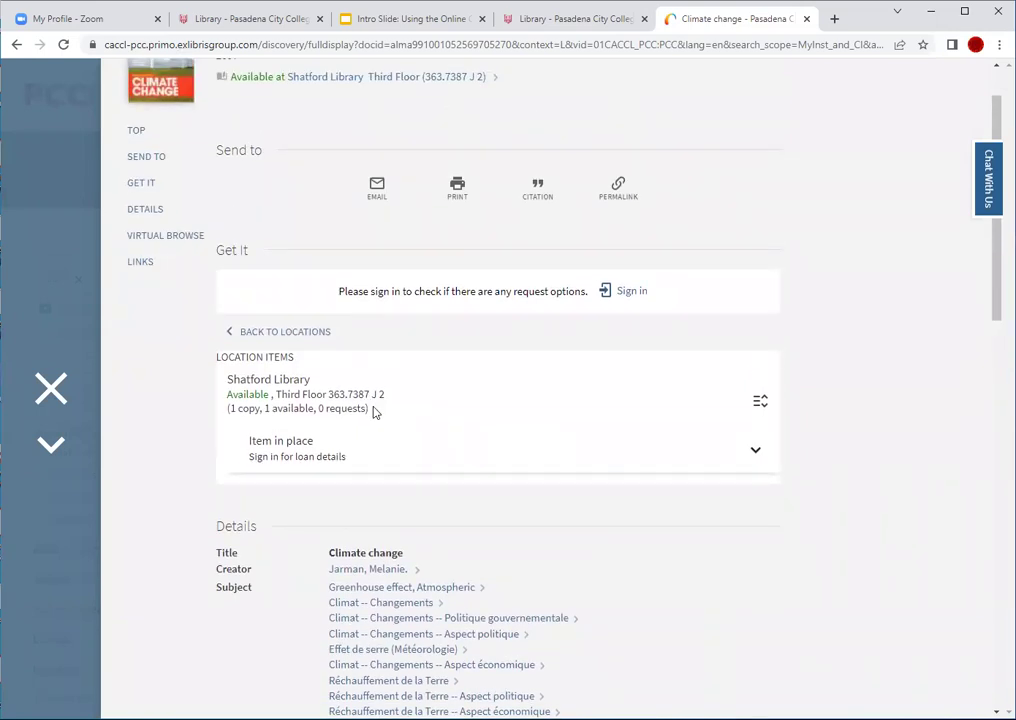
pyautogui.scroll(1, 373, 412)
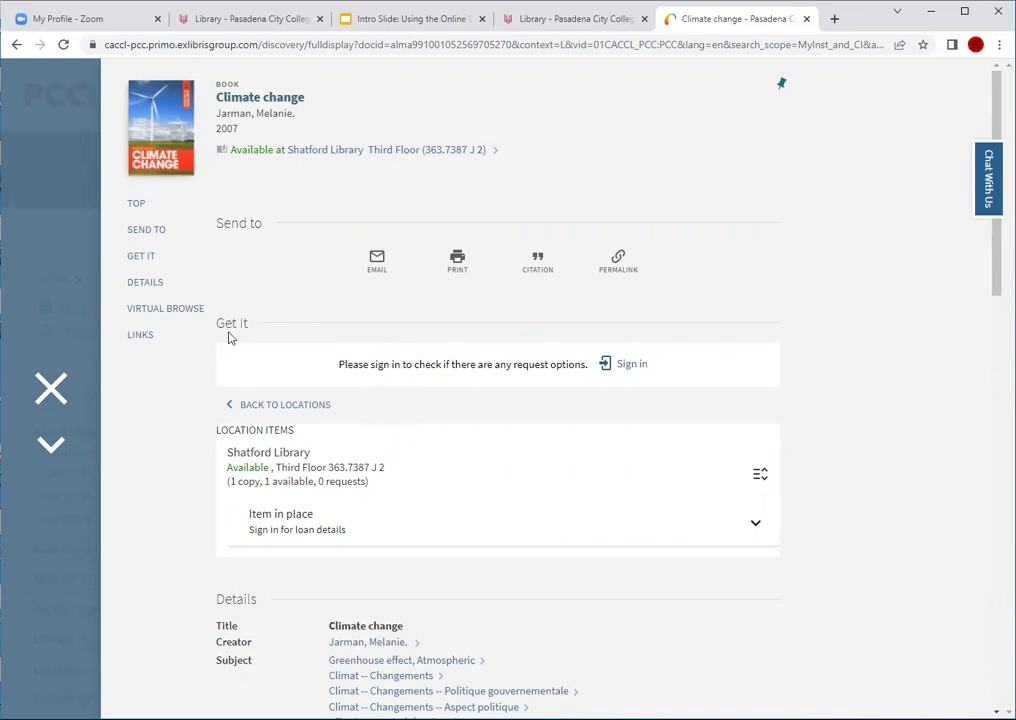
pyautogui.click(631, 366)
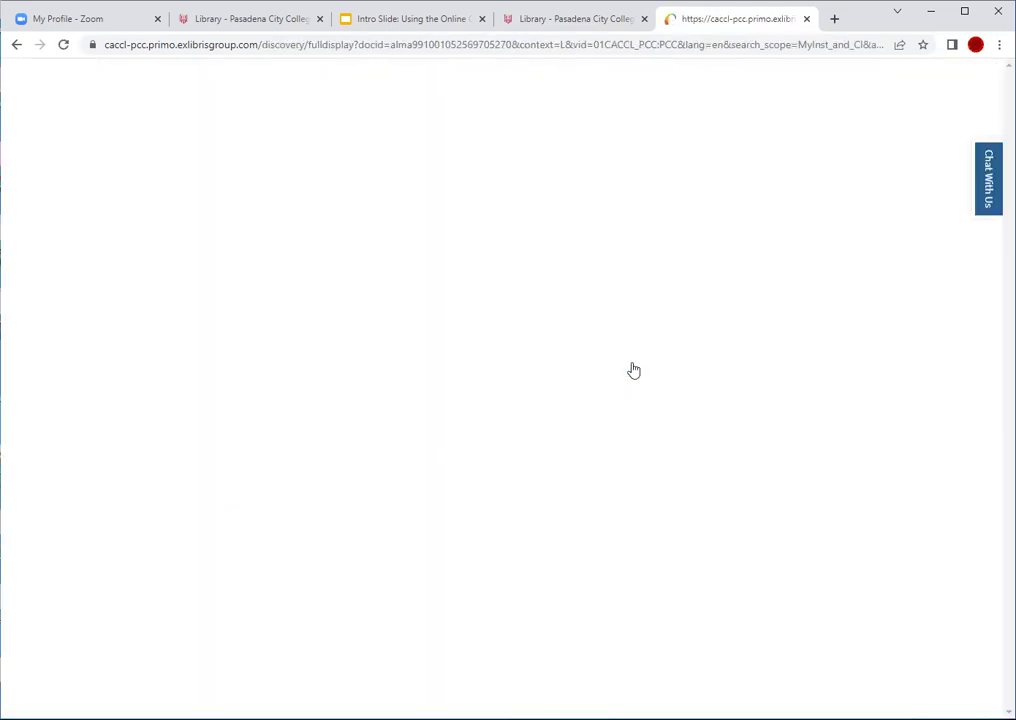
# Request the Climate change book as material type Book for pickup at Shatford Library
pyautogui.scroll(-2, 633, 371)
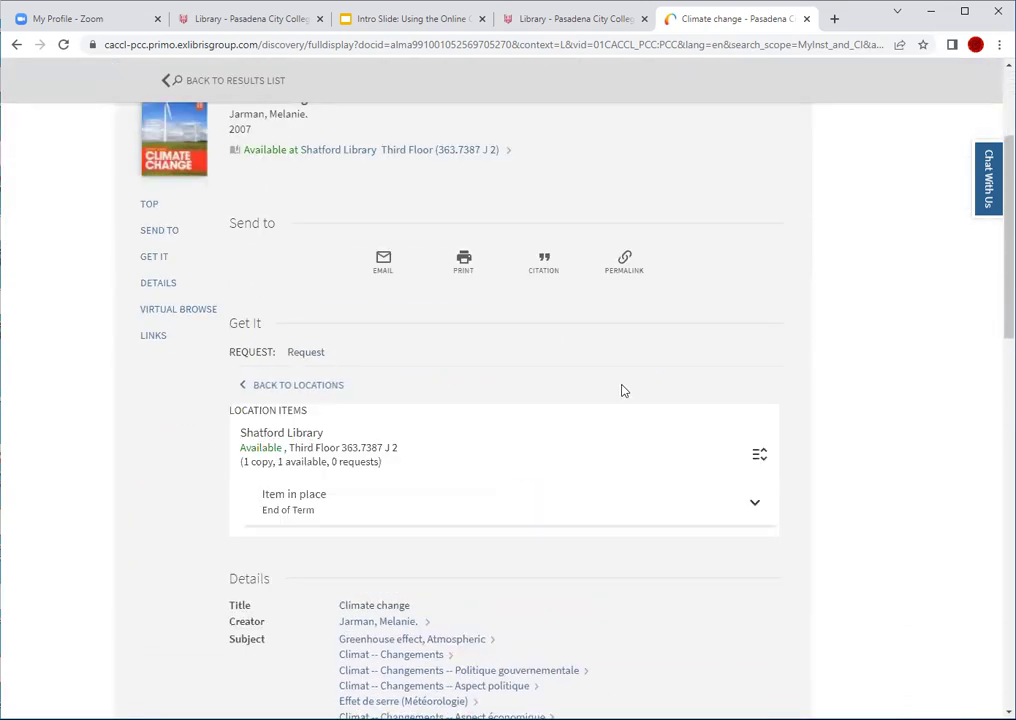
pyautogui.scroll(1, 620, 386)
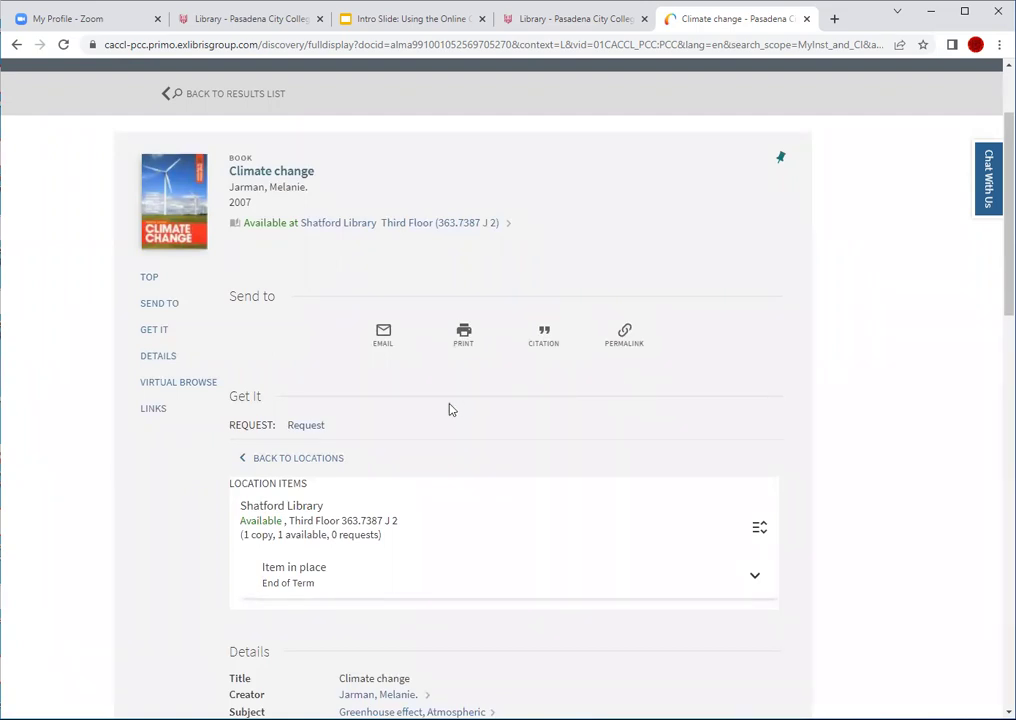
pyautogui.click(318, 429)
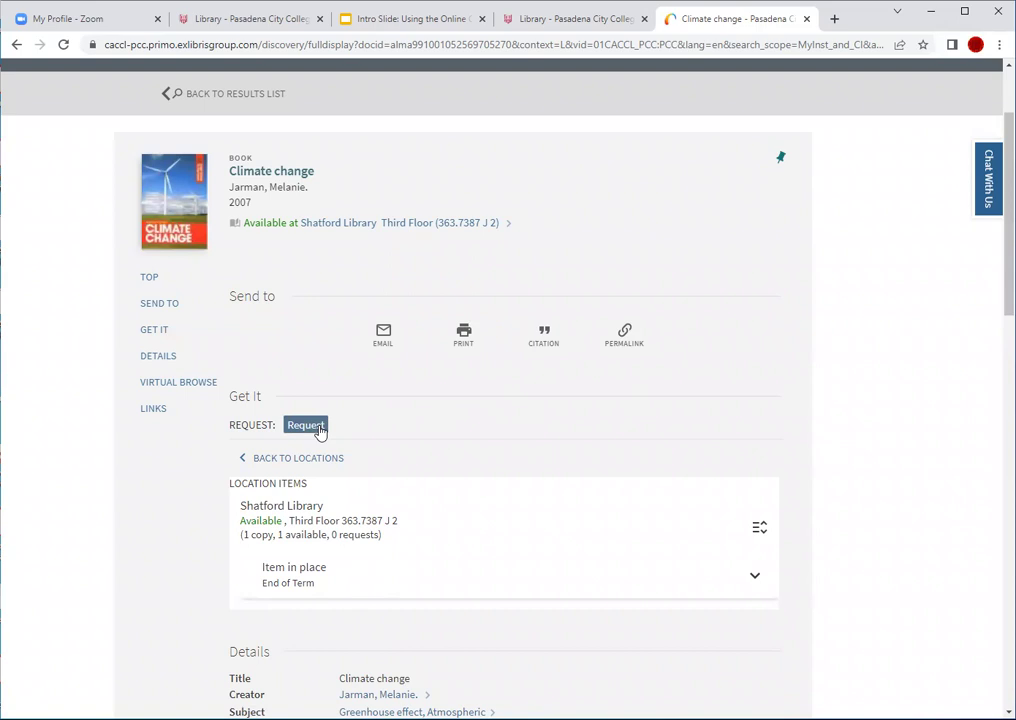
pyautogui.click(320, 429)
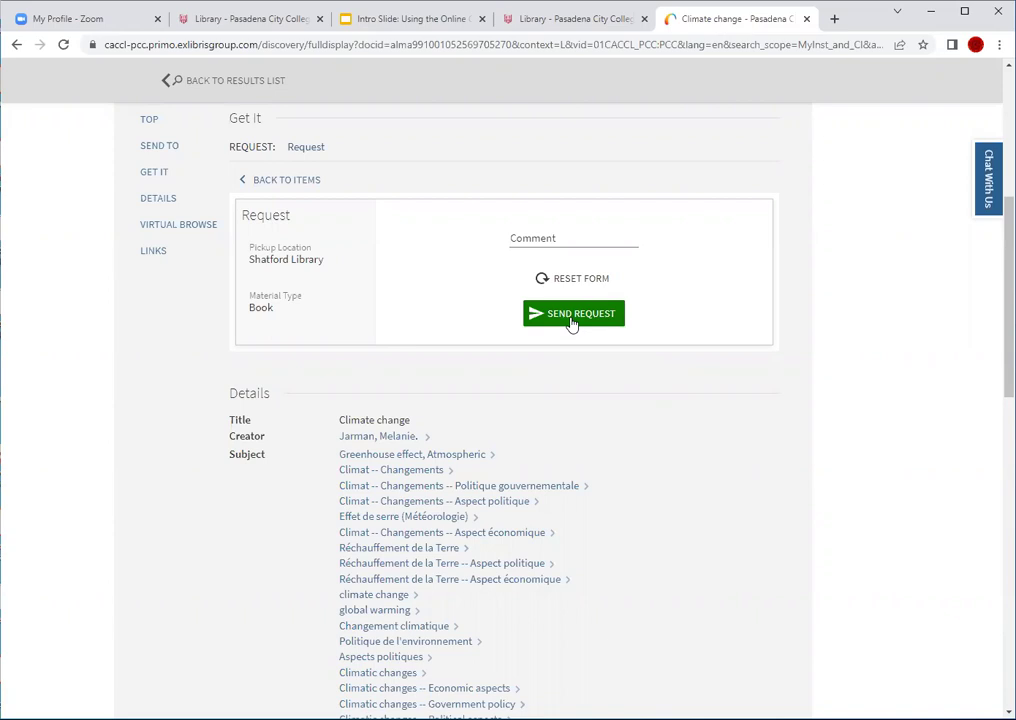
pyautogui.click(572, 324)
pyautogui.scroll(4, 537, 420)
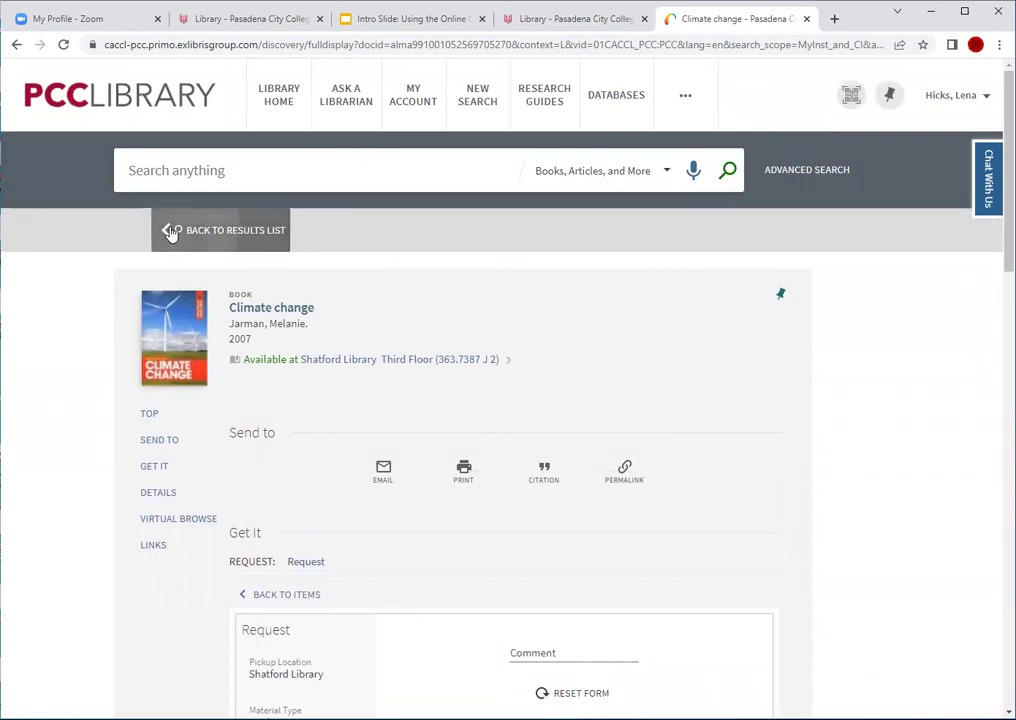
# Scroll page 1 of the climate change results and open 'Climate Change Adaptation in Eastern Europe'
pyautogui.click(171, 231)
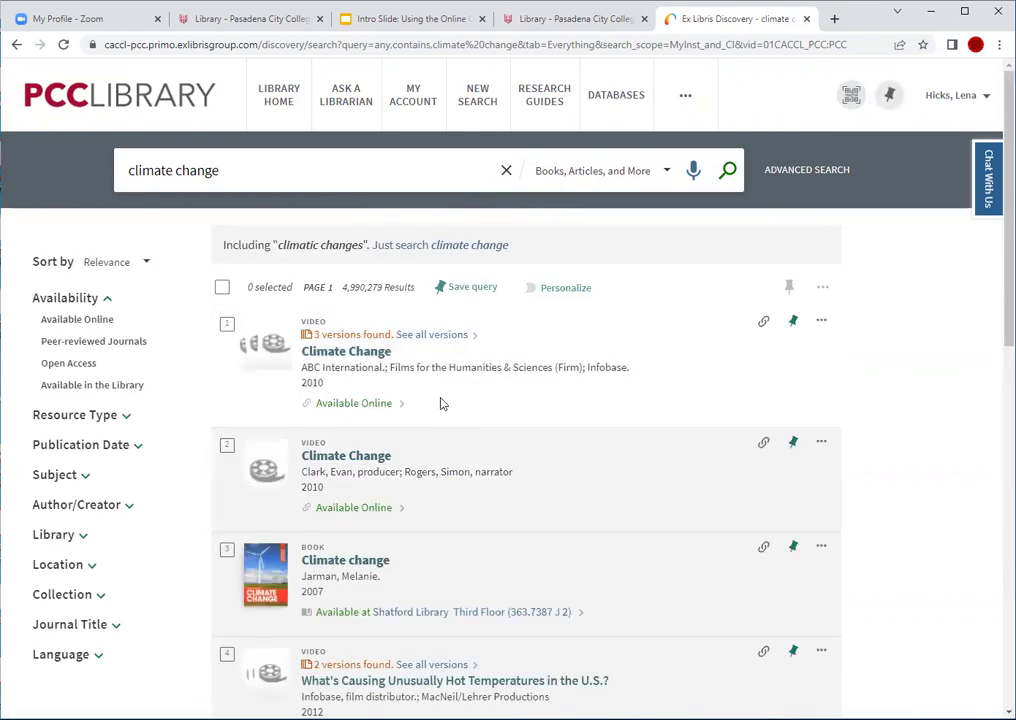
pyautogui.scroll(-3, 440, 400)
pyautogui.scroll(-3, 436, 398)
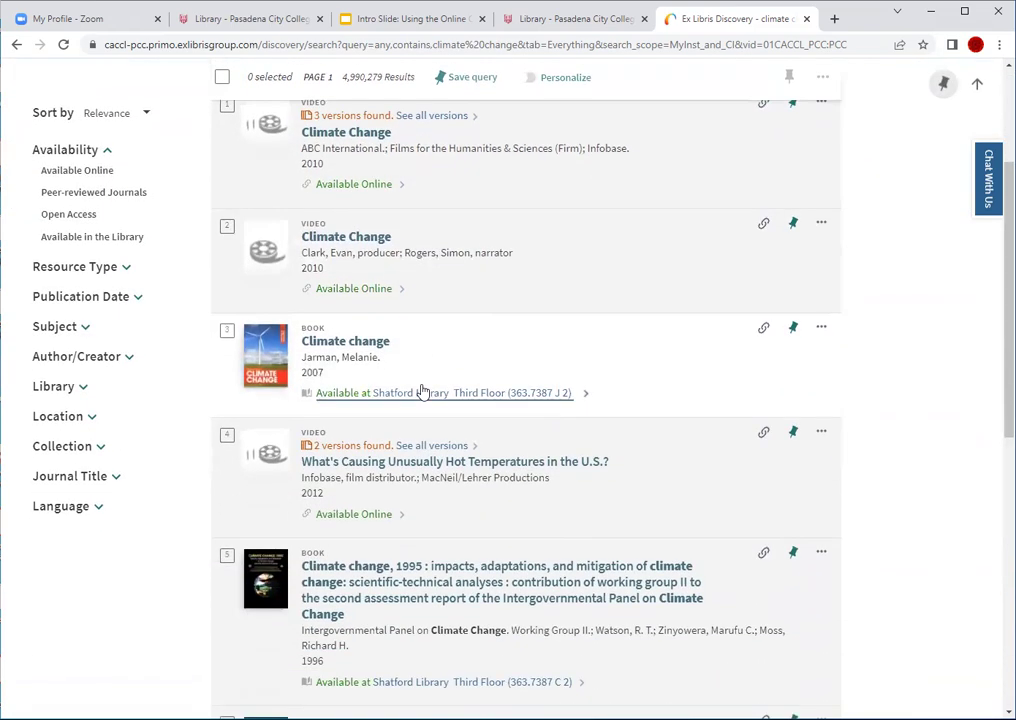
pyautogui.scroll(-2, 422, 391)
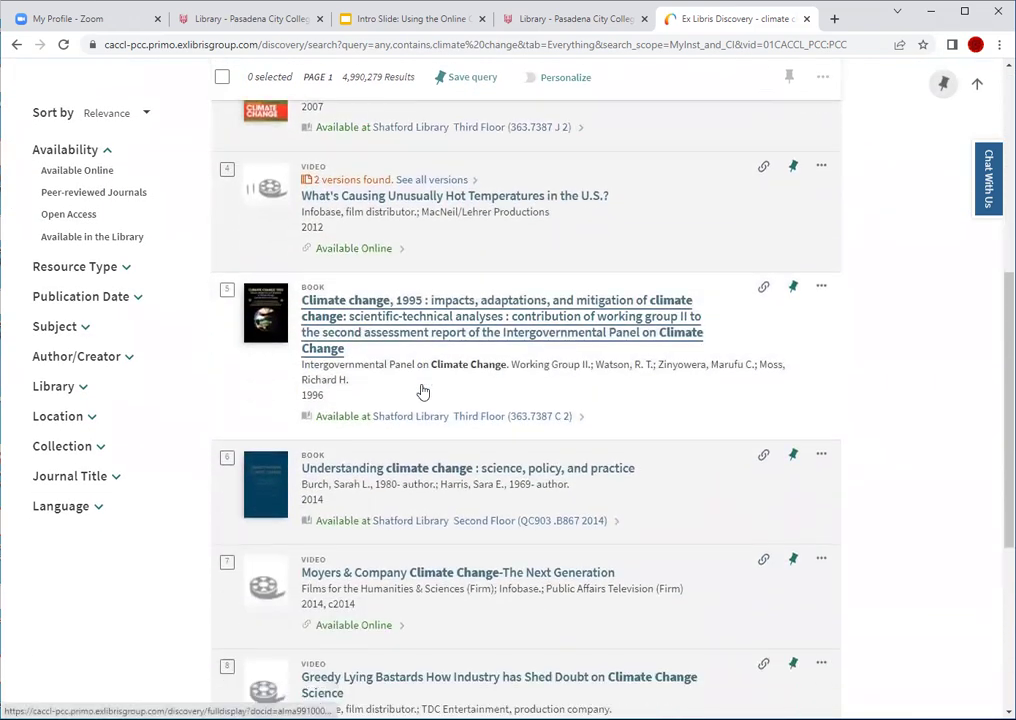
pyautogui.scroll(-4, 422, 384)
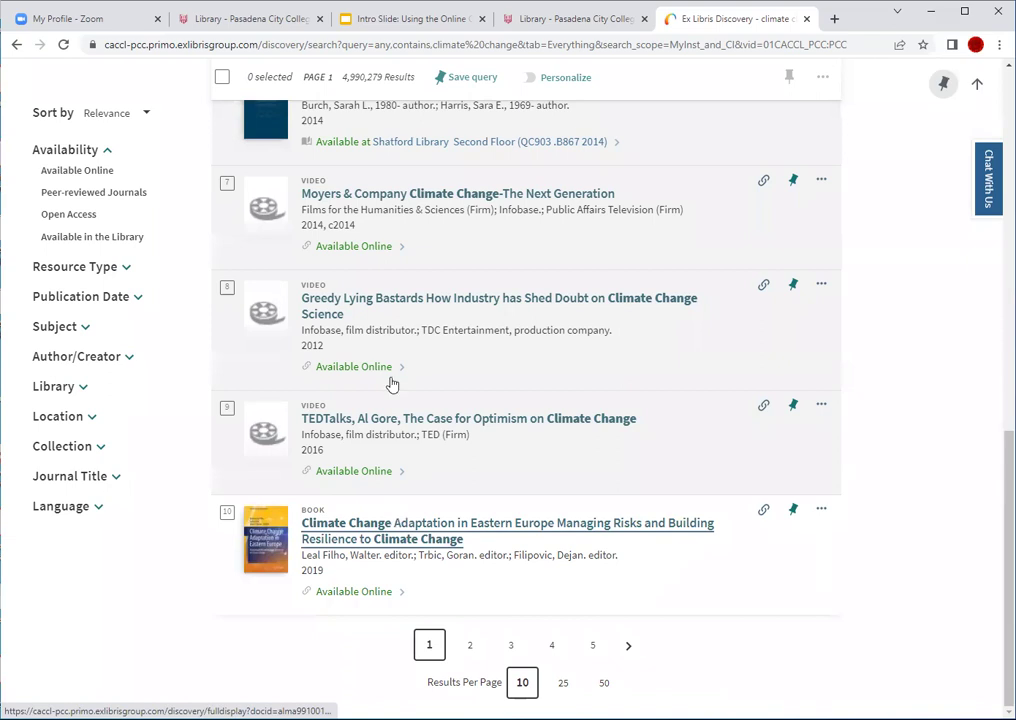
pyautogui.press('Return')
# Follow the record's Springer Earth and Environmental Science eBooks 2019 full-text link
pyautogui.scroll(-3, 390, 381)
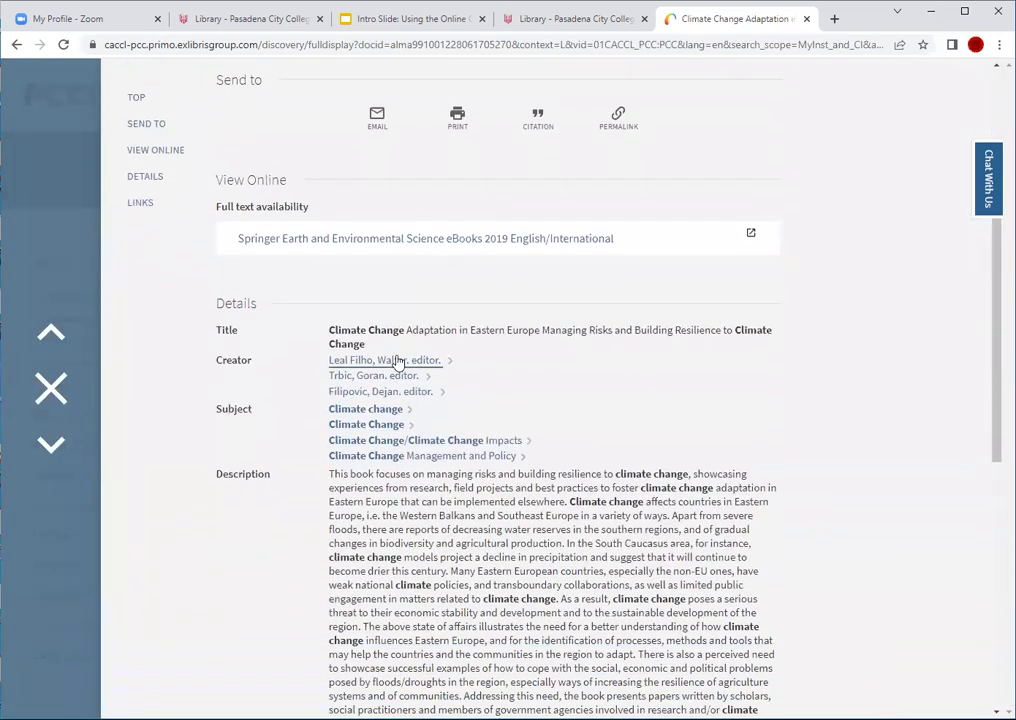
pyautogui.scroll(-3, 392, 388)
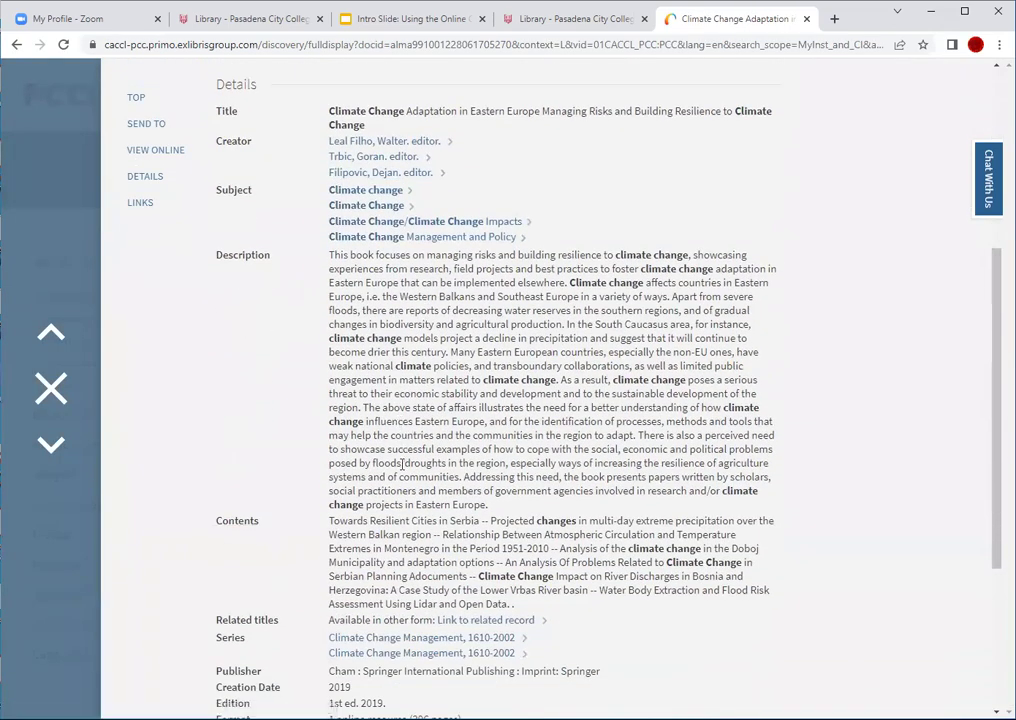
pyautogui.scroll(5, 403, 466)
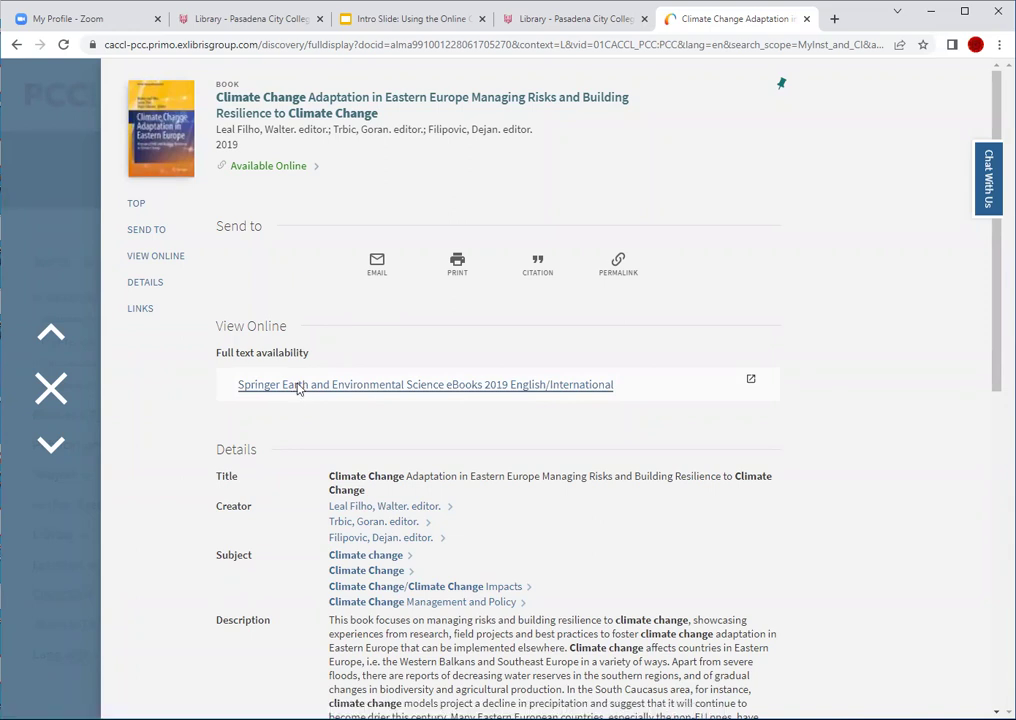
pyautogui.click(297, 389)
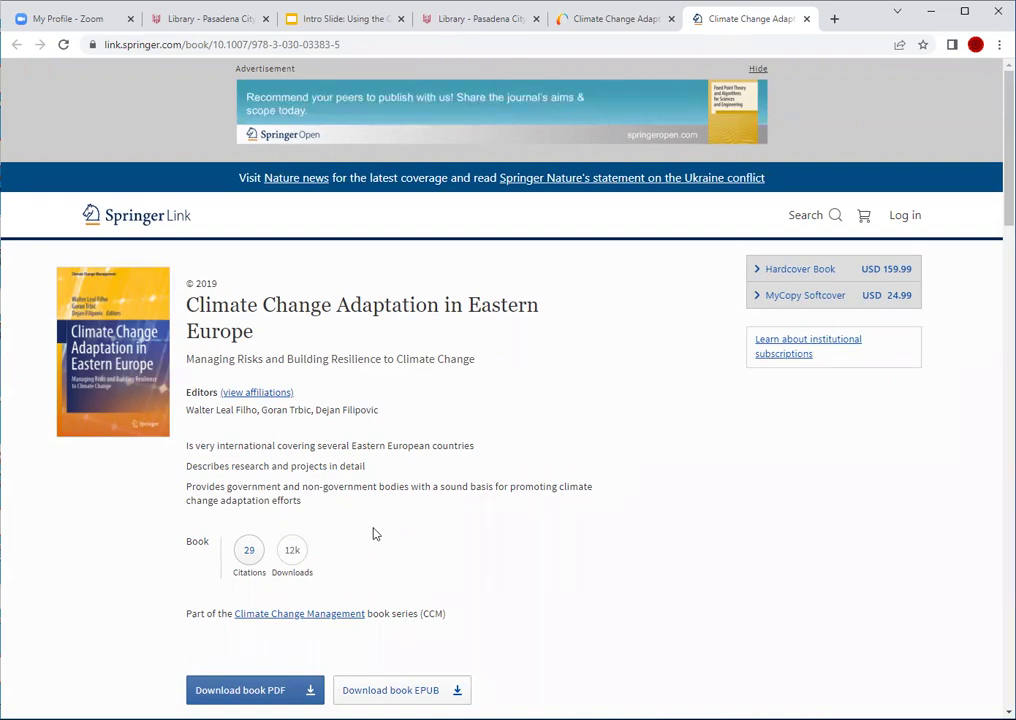
# Browse the table of contents of the Springer ebook page
pyautogui.scroll(-2, 372, 529)
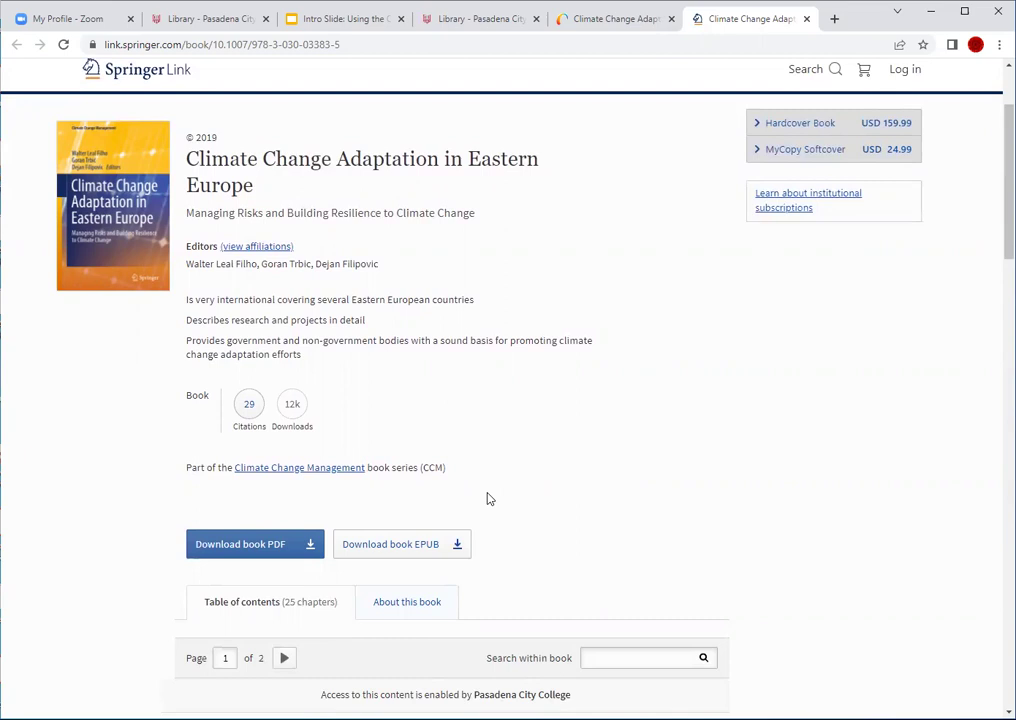
pyautogui.scroll(-4, 480, 495)
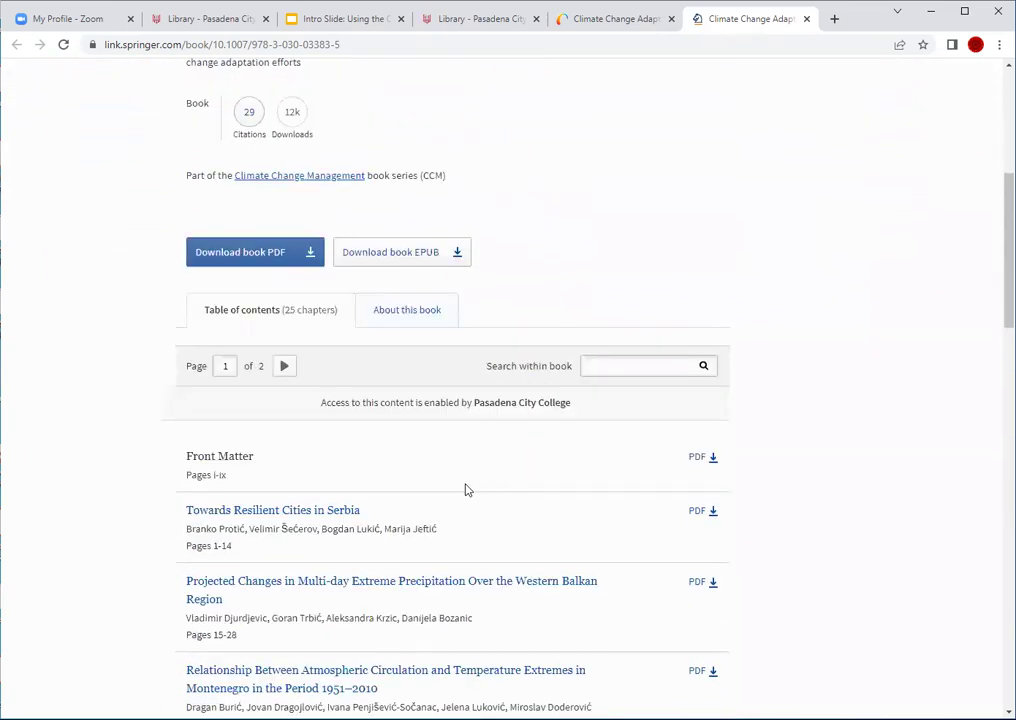
pyautogui.scroll(-2, 462, 492)
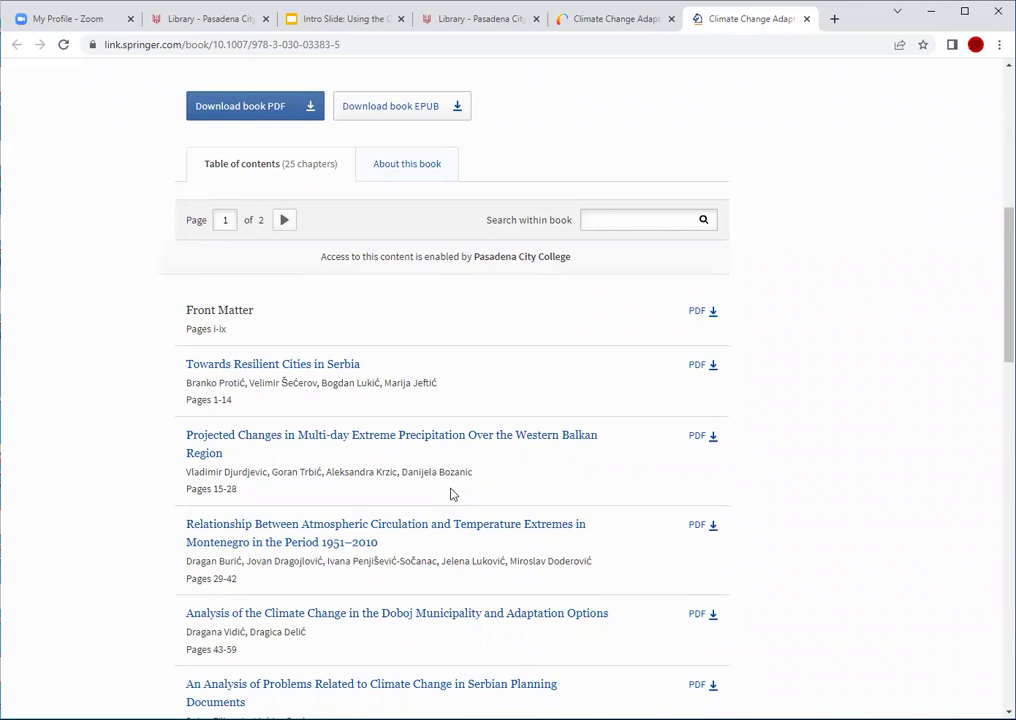
pyautogui.scroll(-3, 451, 493)
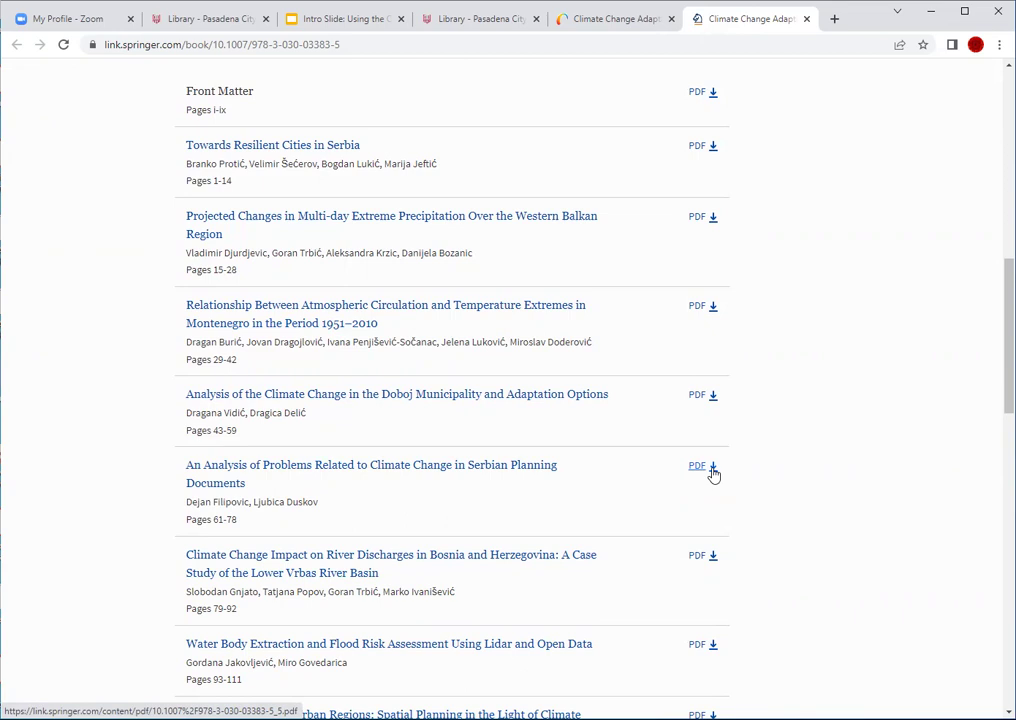
pyautogui.scroll(5, 368, 510)
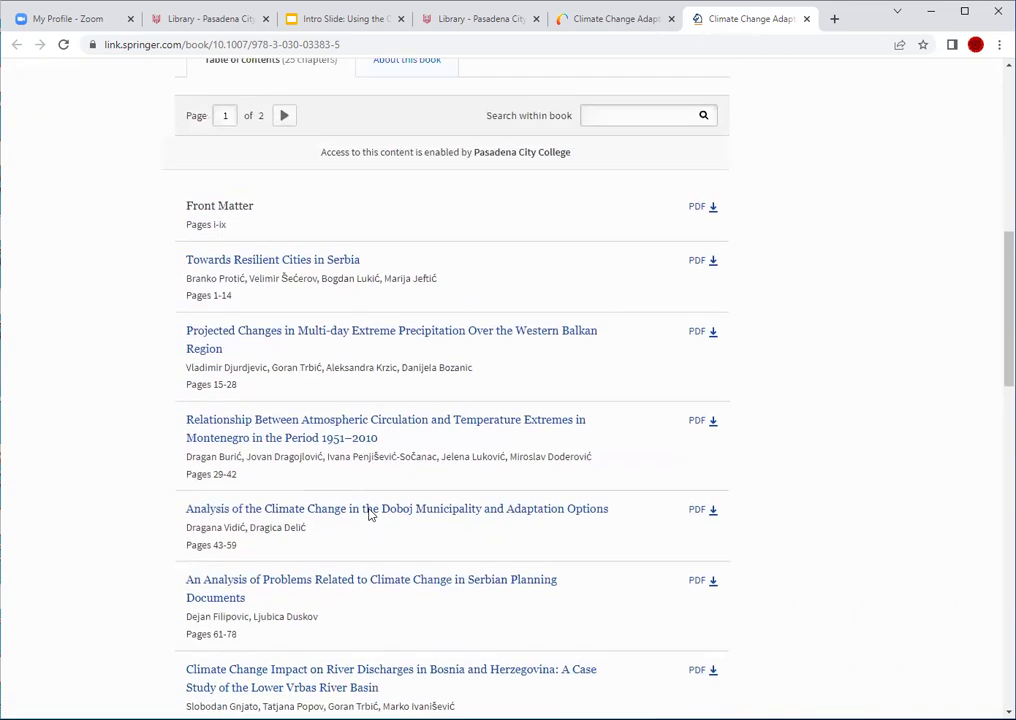
pyautogui.scroll(1, 366, 507)
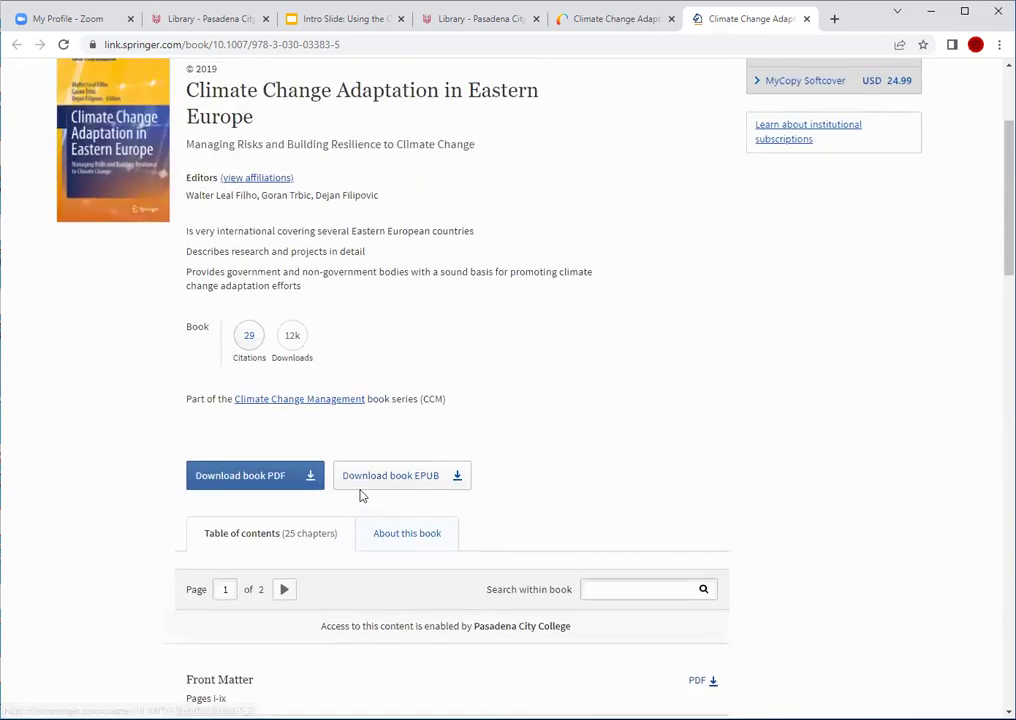
pyautogui.scroll(2, 360, 496)
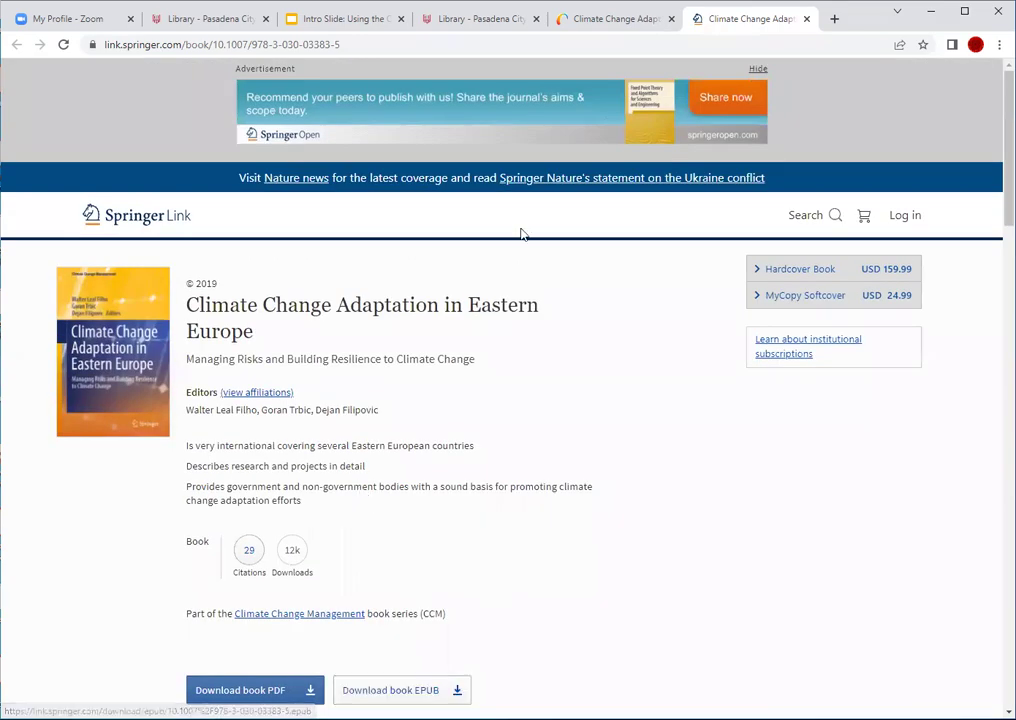
# In the catalog tab, close the ebook record and scroll to the top of the results
pyautogui.click(590, 19)
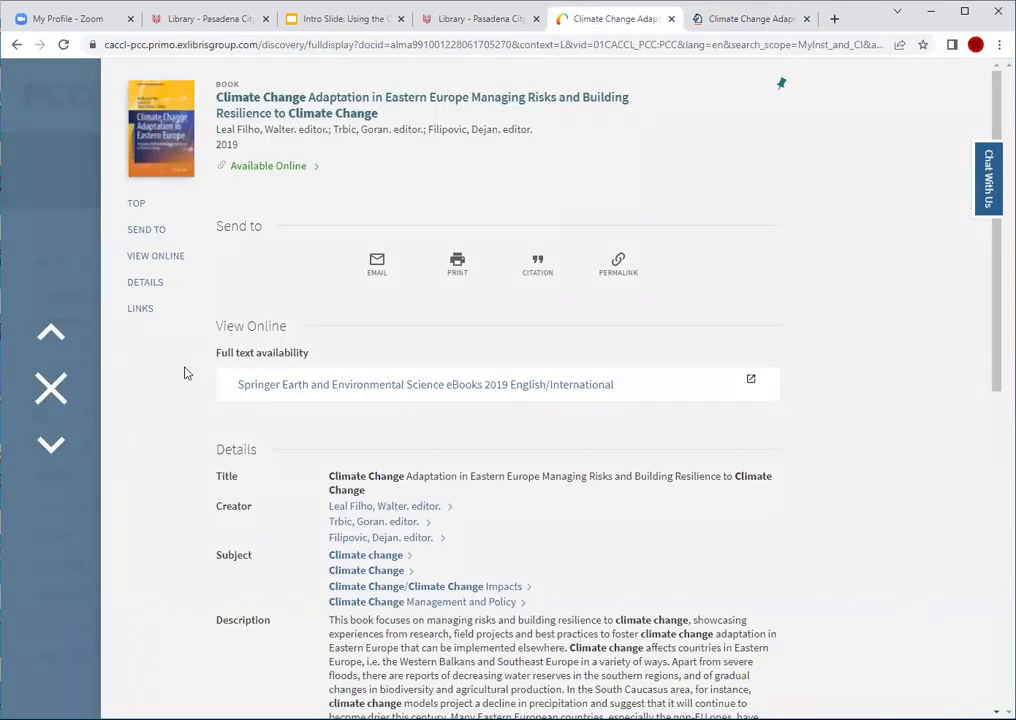
pyautogui.click(51, 388)
pyautogui.scroll(8, 256, 338)
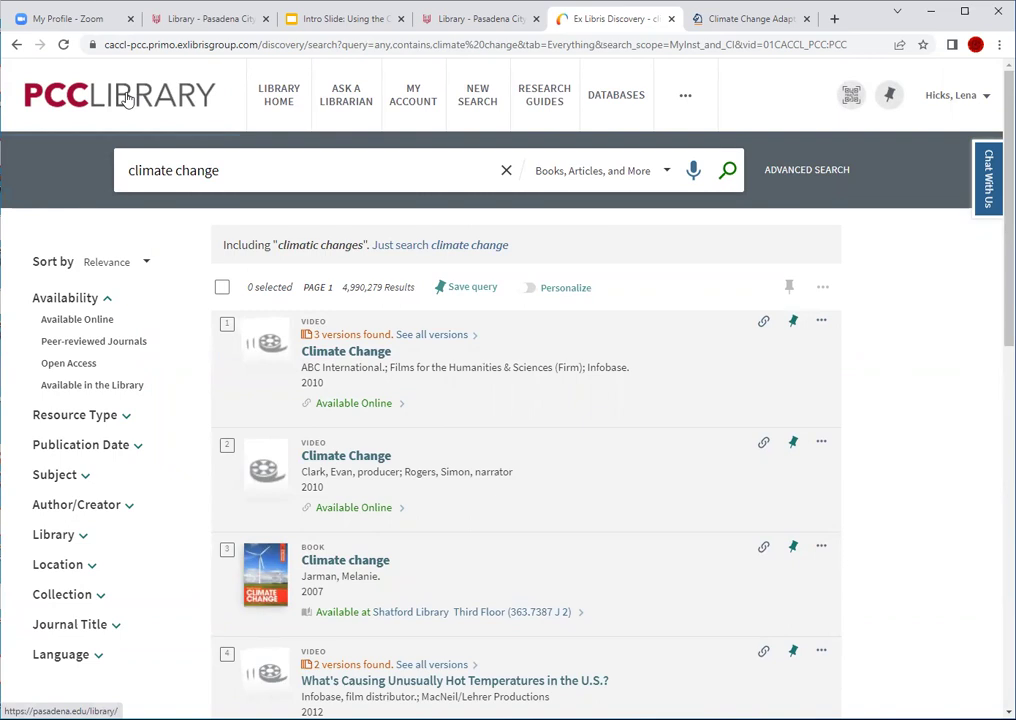
# From the PCC Library homepage, run an Articles search for the 'climate change' suggestion
pyautogui.click(128, 98)
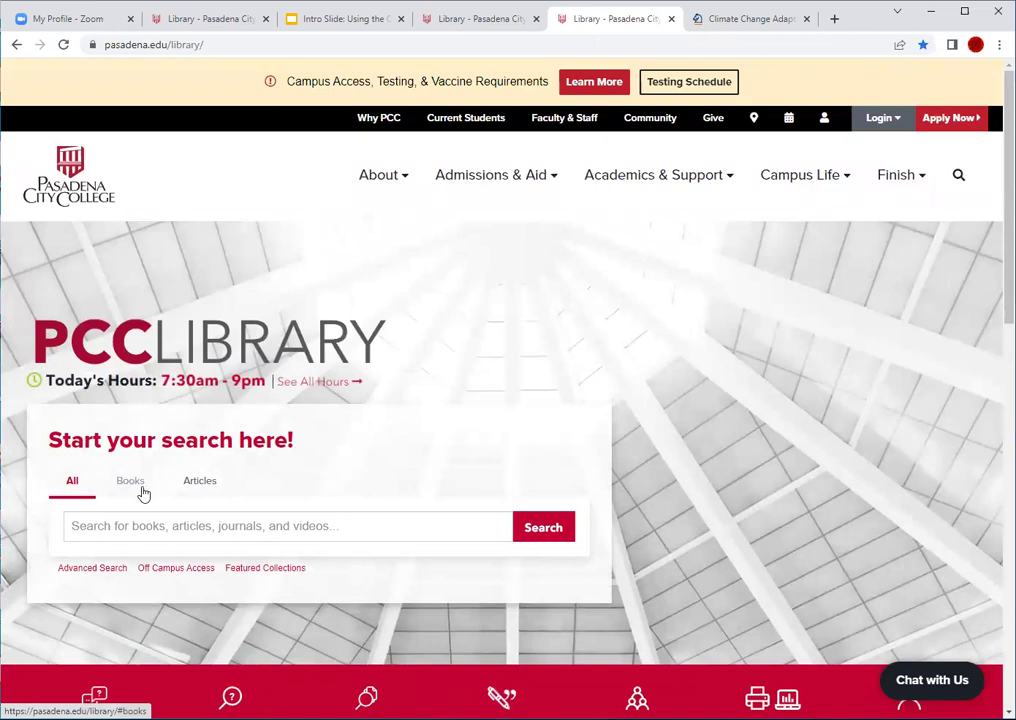
pyautogui.click(202, 483)
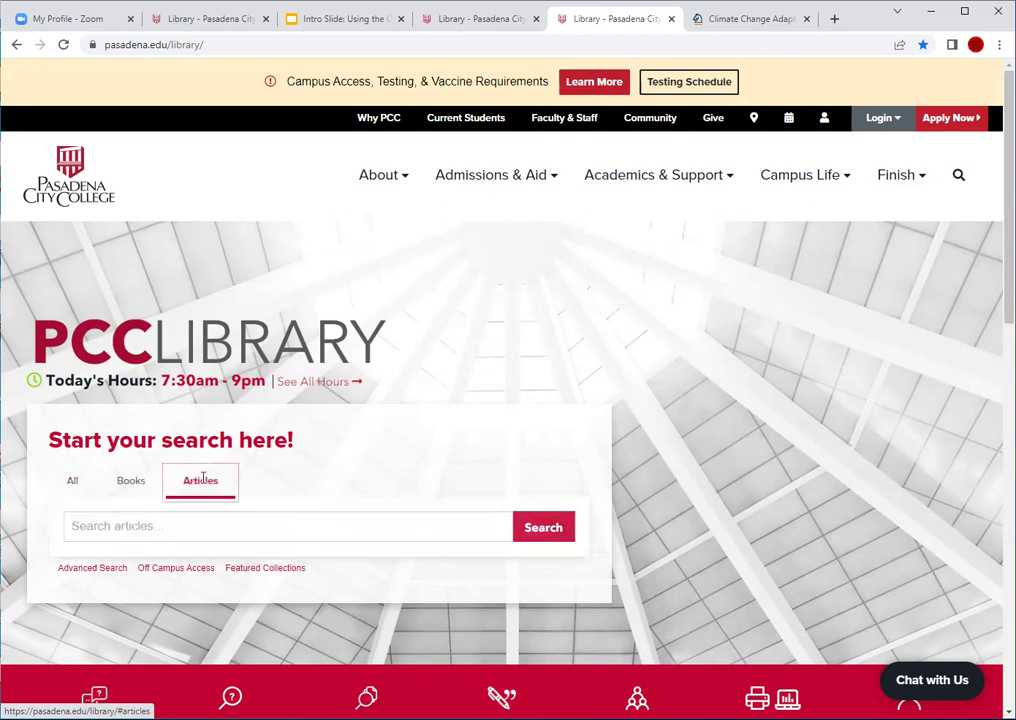
pyautogui.click(190, 531)
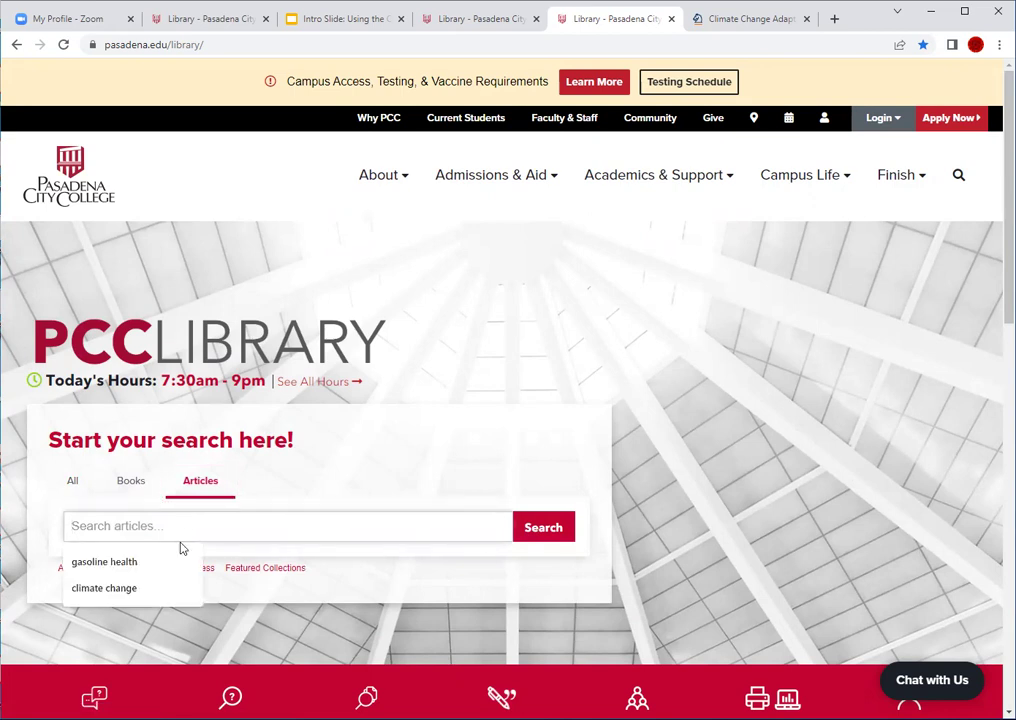
pyautogui.click(136, 594)
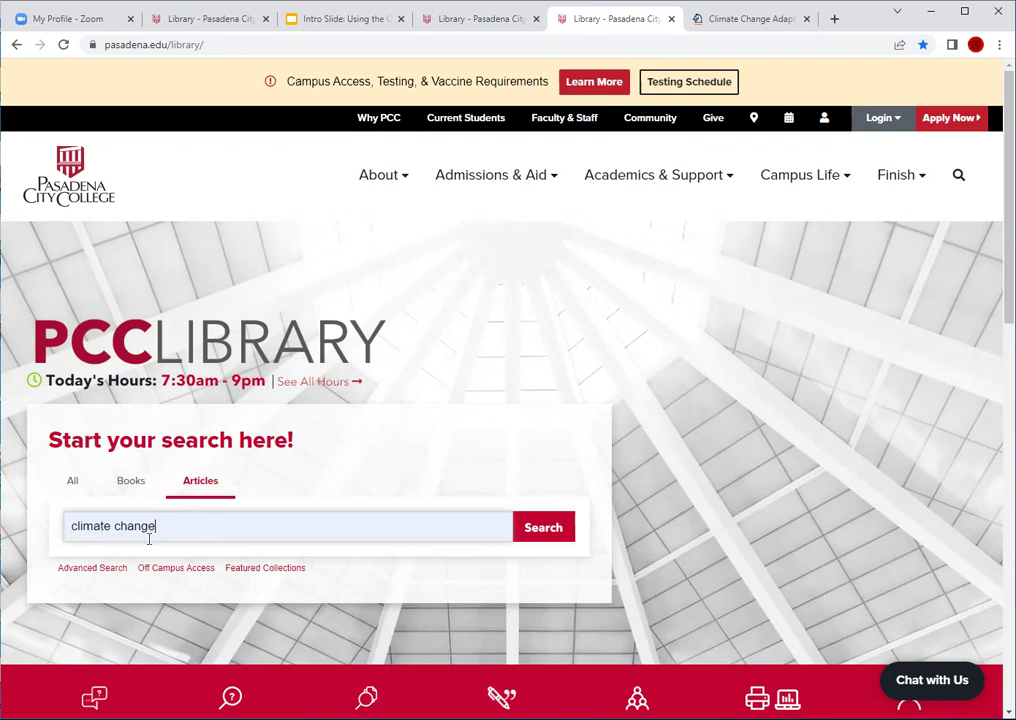
pyautogui.click(550, 530)
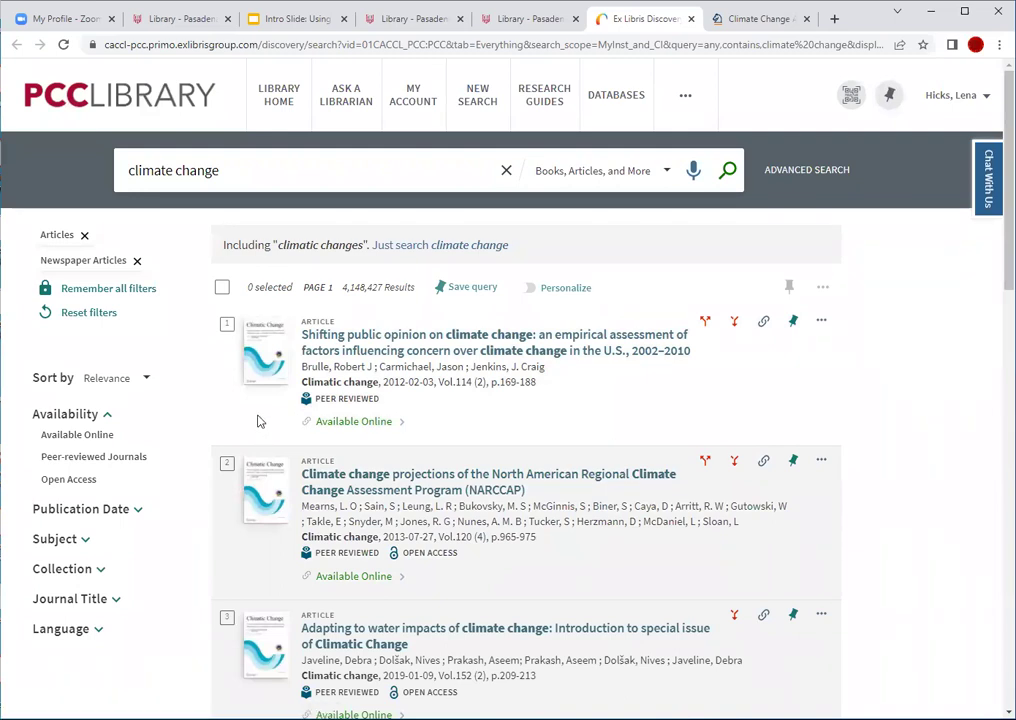
# Scroll the article results down to the 2013 NARCCAP climate change projections article
pyautogui.scroll(-2, 259, 420)
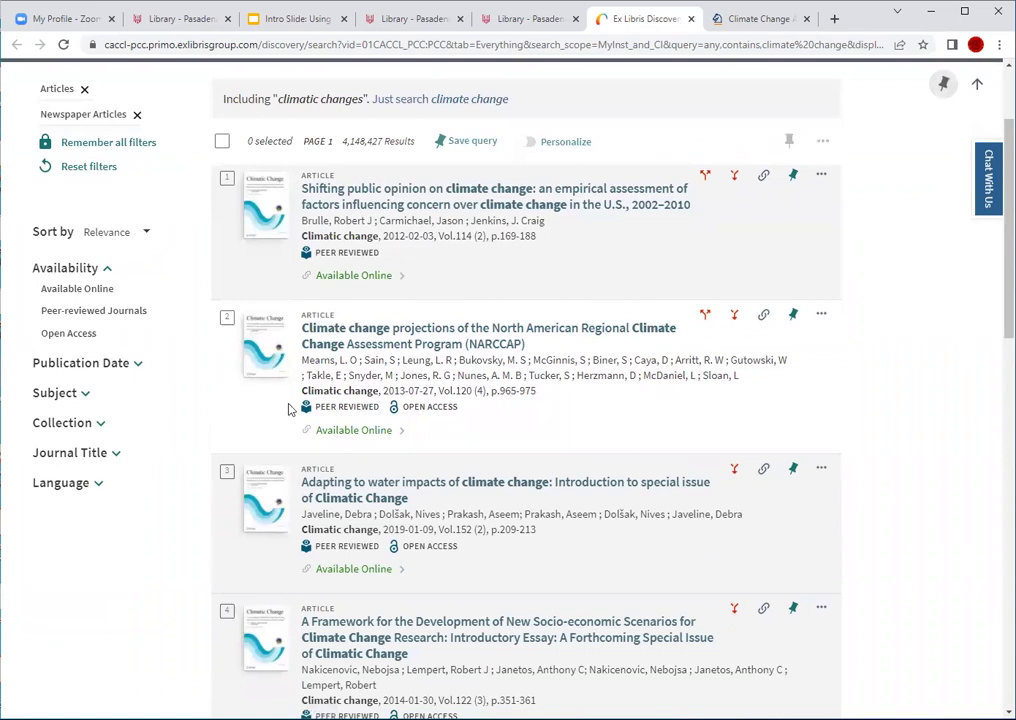
pyautogui.moveTo(405, 404)
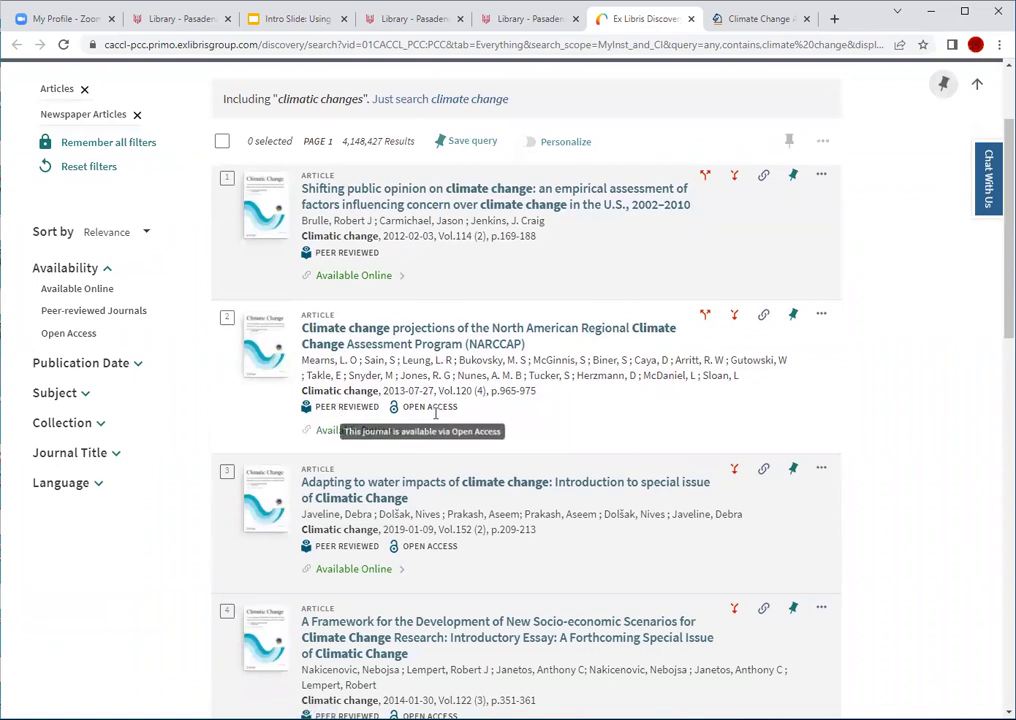
pyautogui.moveTo(348, 410)
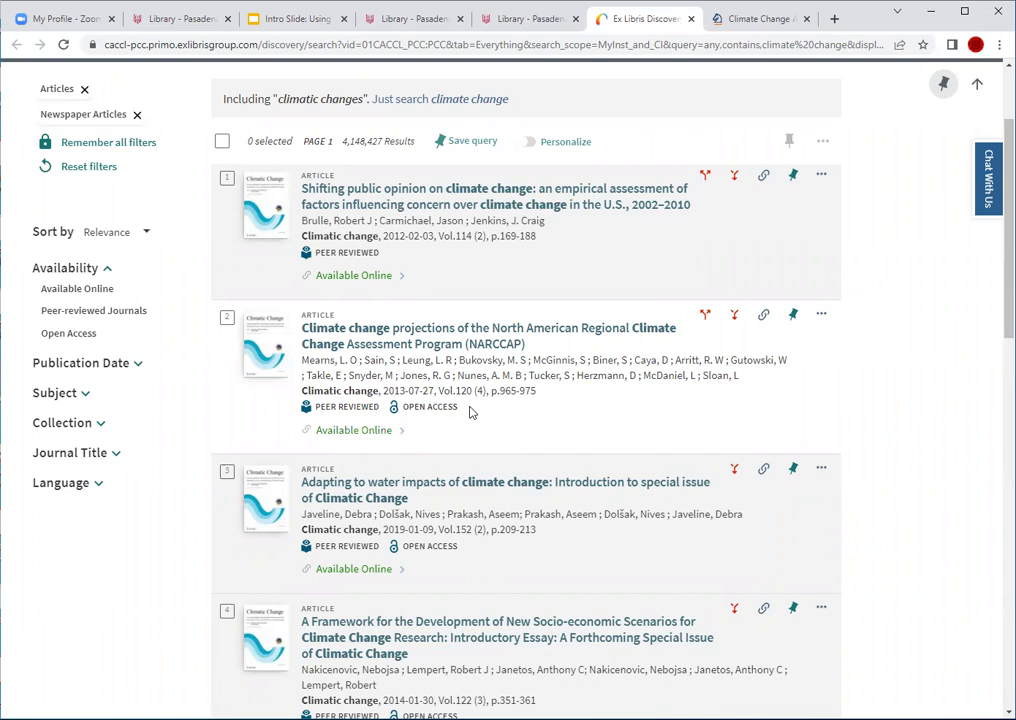
pyautogui.scroll(2, 202, 408)
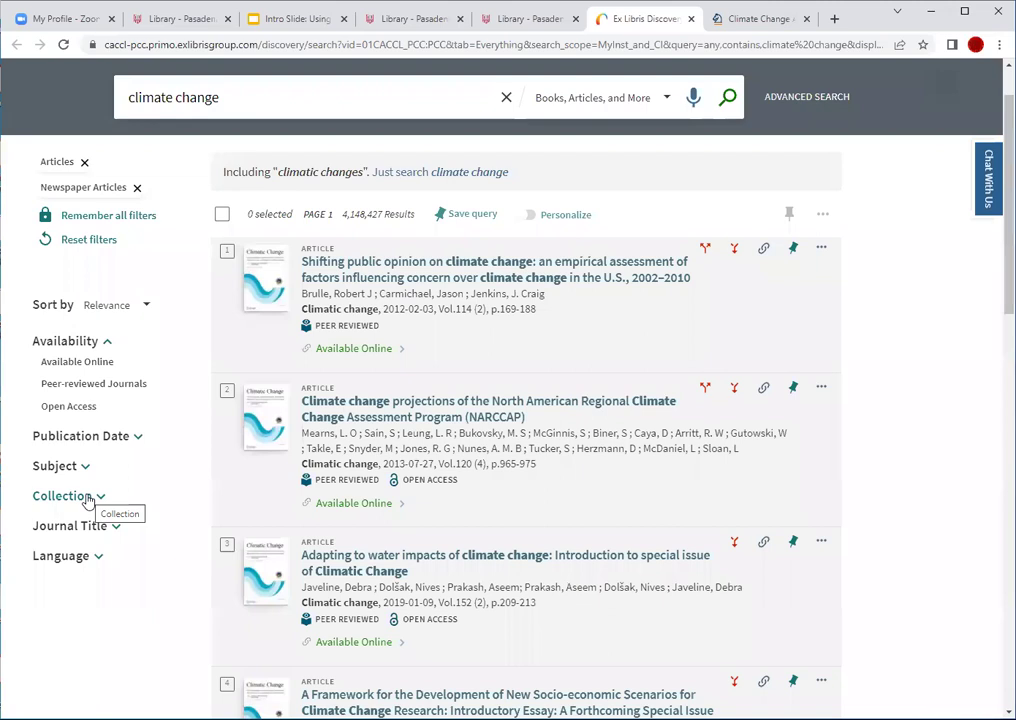
pyautogui.click(90, 500)
# Scroll through the Collection facet counts, then open the 2012 'Shifting public opinion on climate change' record
pyautogui.scroll(-1, 95, 497)
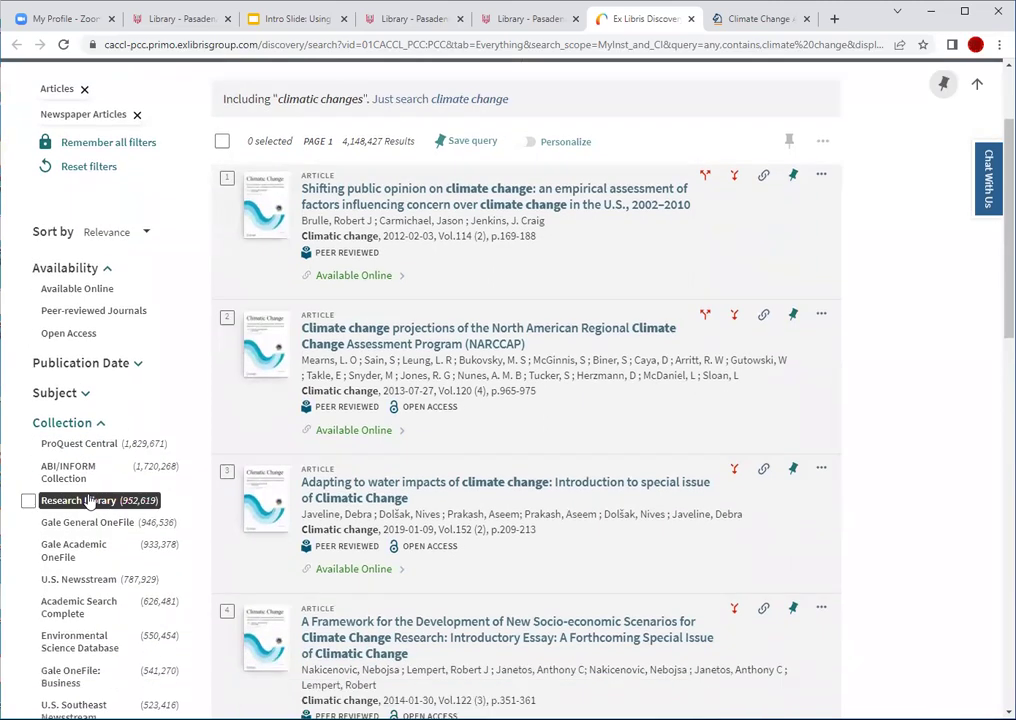
pyautogui.scroll(-1, 98, 476)
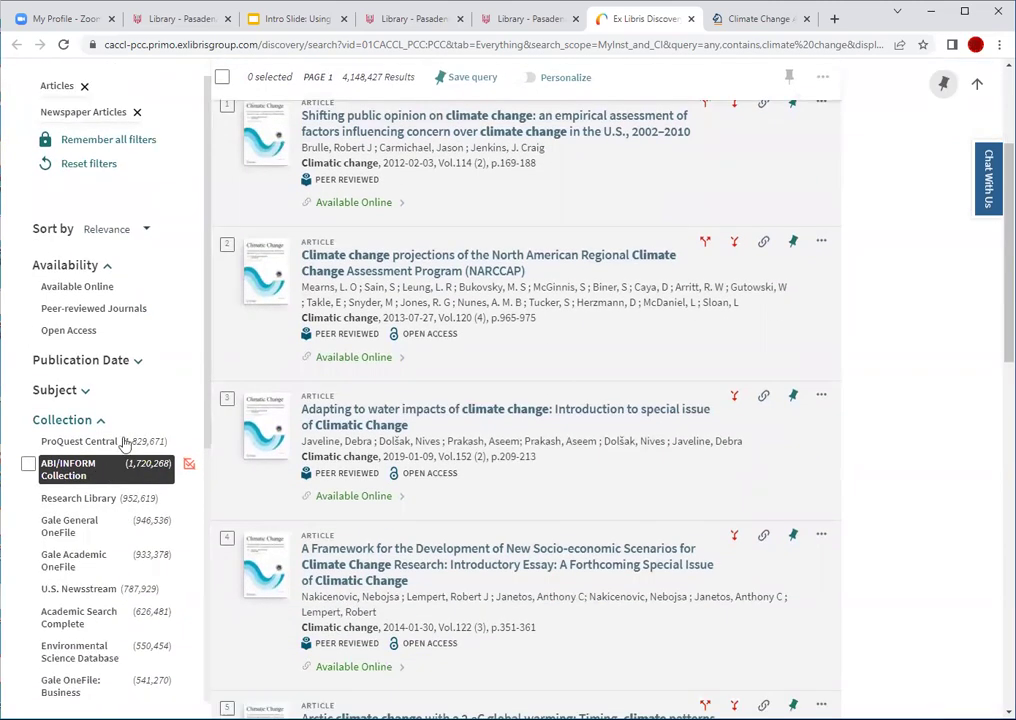
pyautogui.scroll(-2, 195, 408)
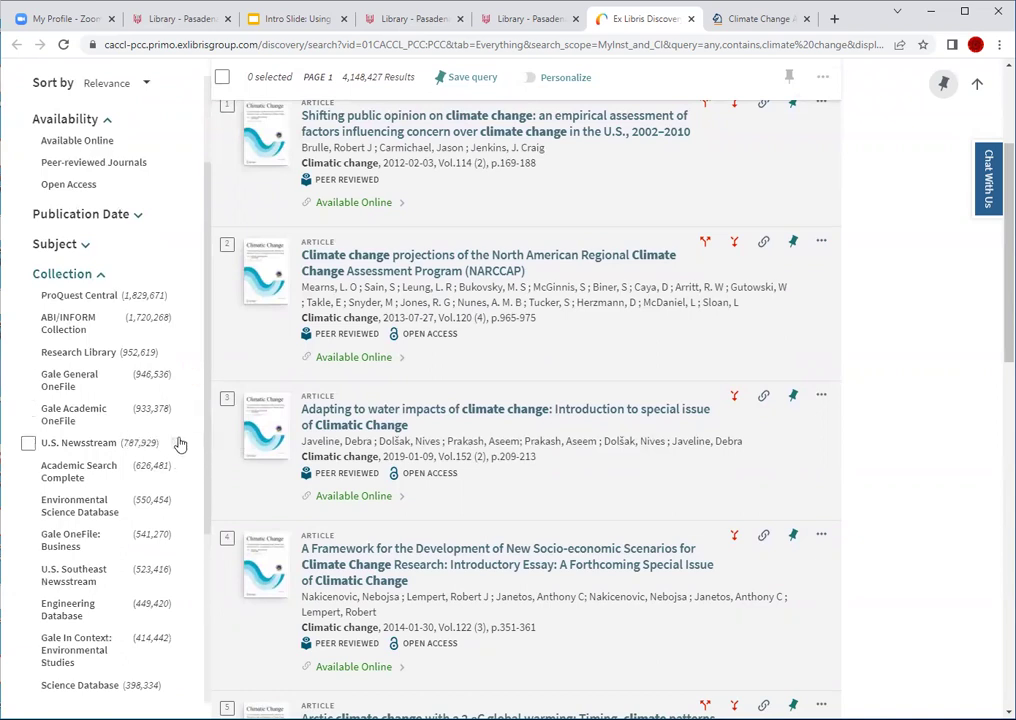
pyautogui.scroll(-1, 185, 440)
pyautogui.scroll(-3, 185, 440)
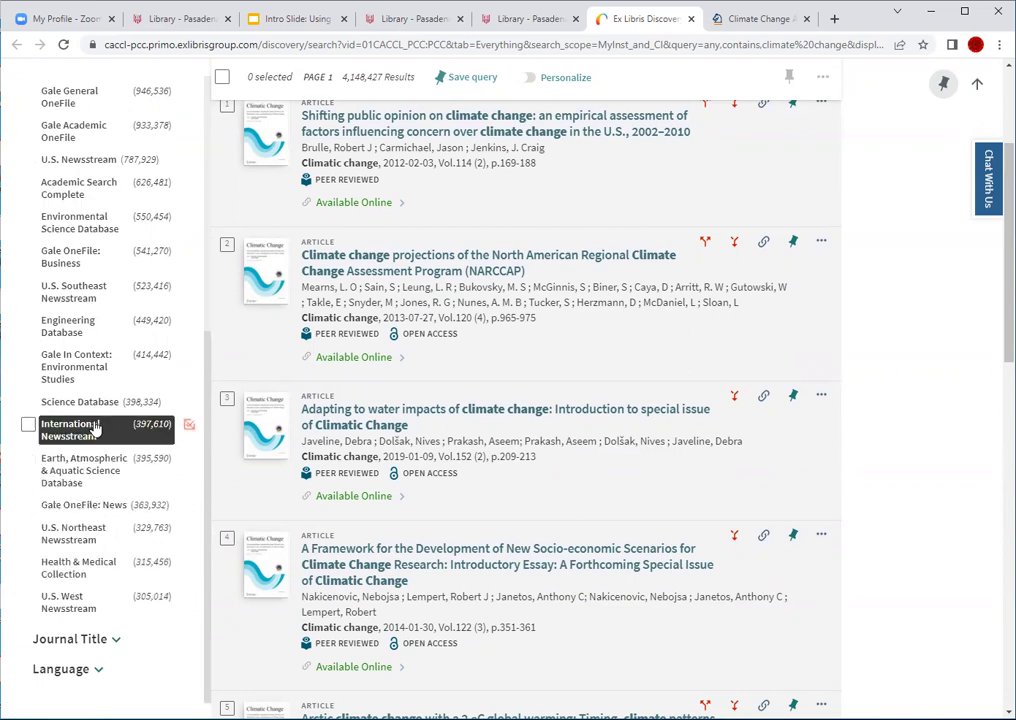
pyautogui.scroll(3, 92, 425)
pyautogui.scroll(1, 87, 425)
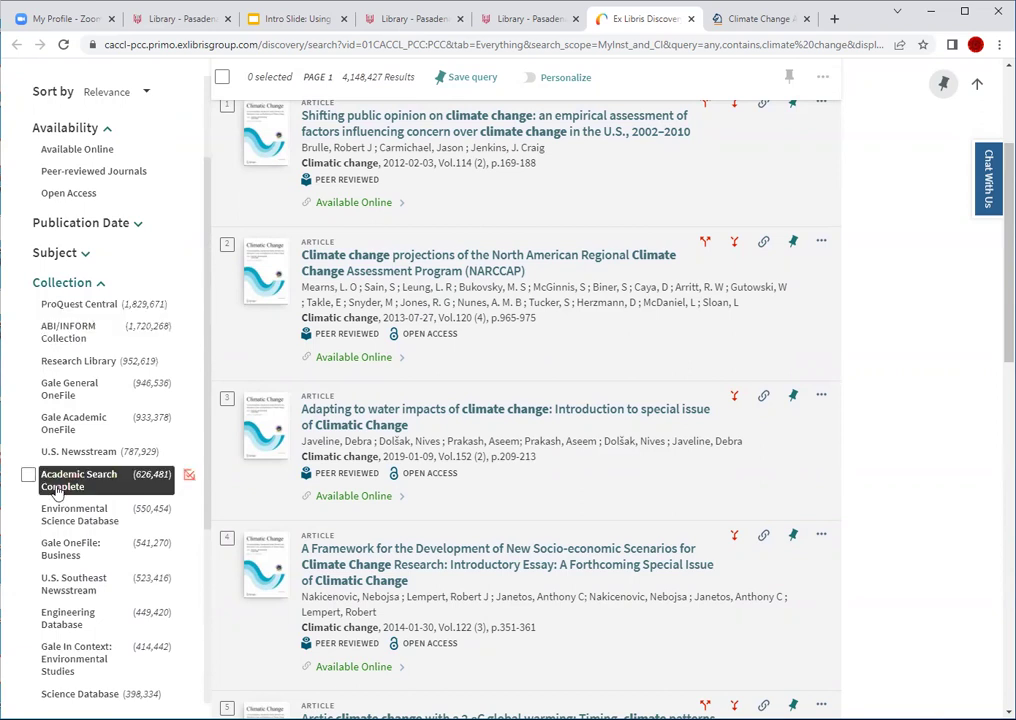
pyautogui.scroll(2, 62, 483)
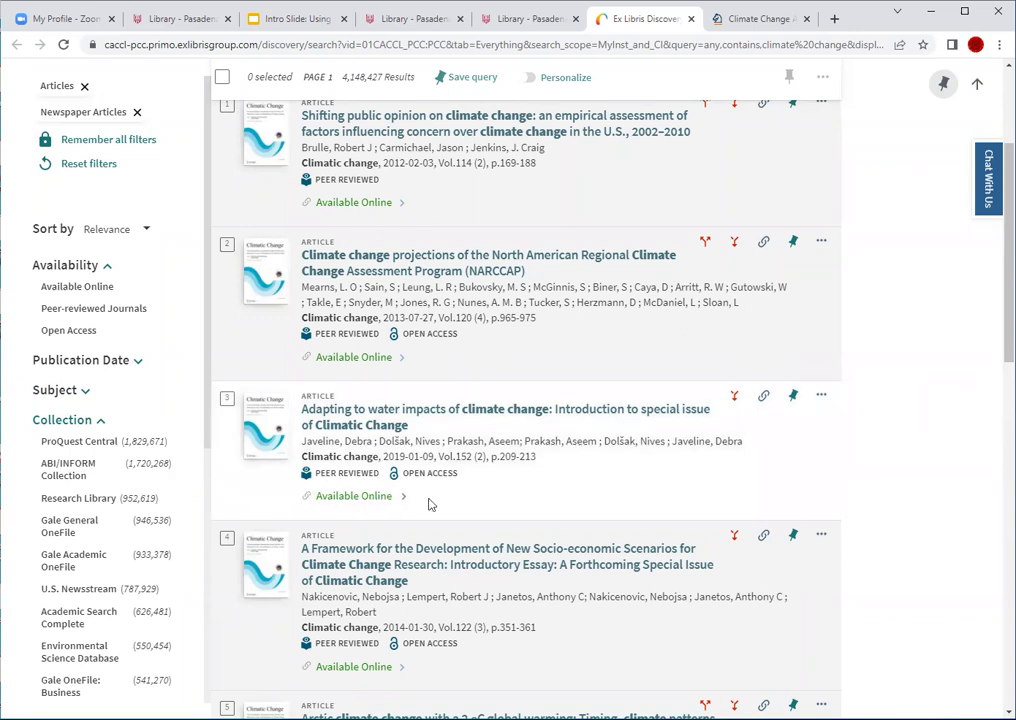
pyautogui.scroll(4, 431, 505)
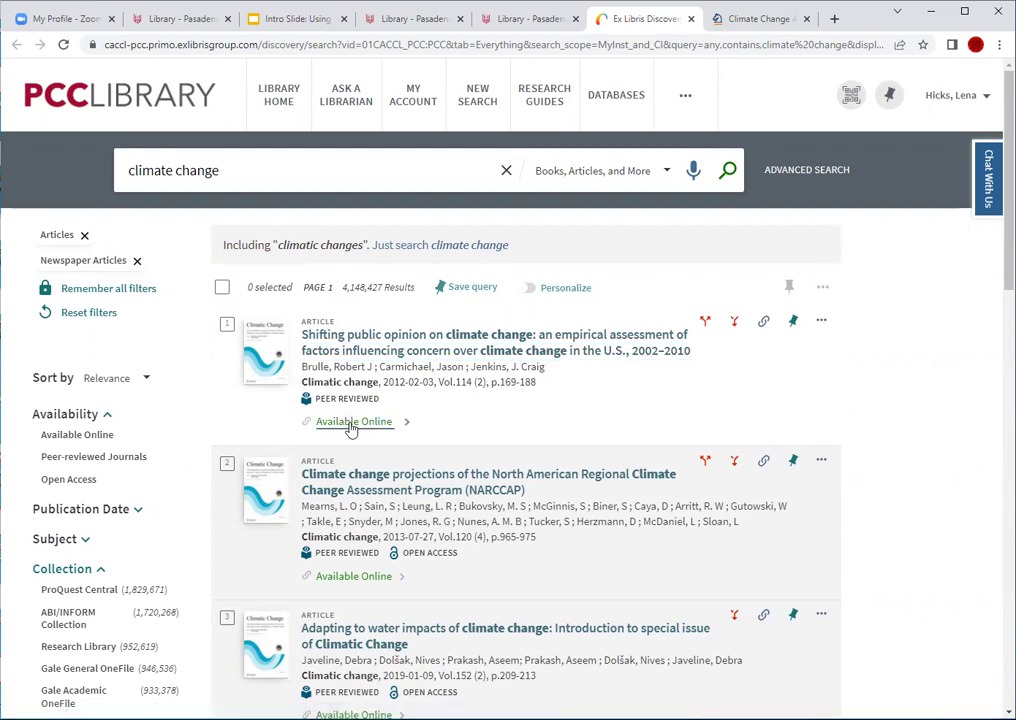
pyautogui.click(380, 343)
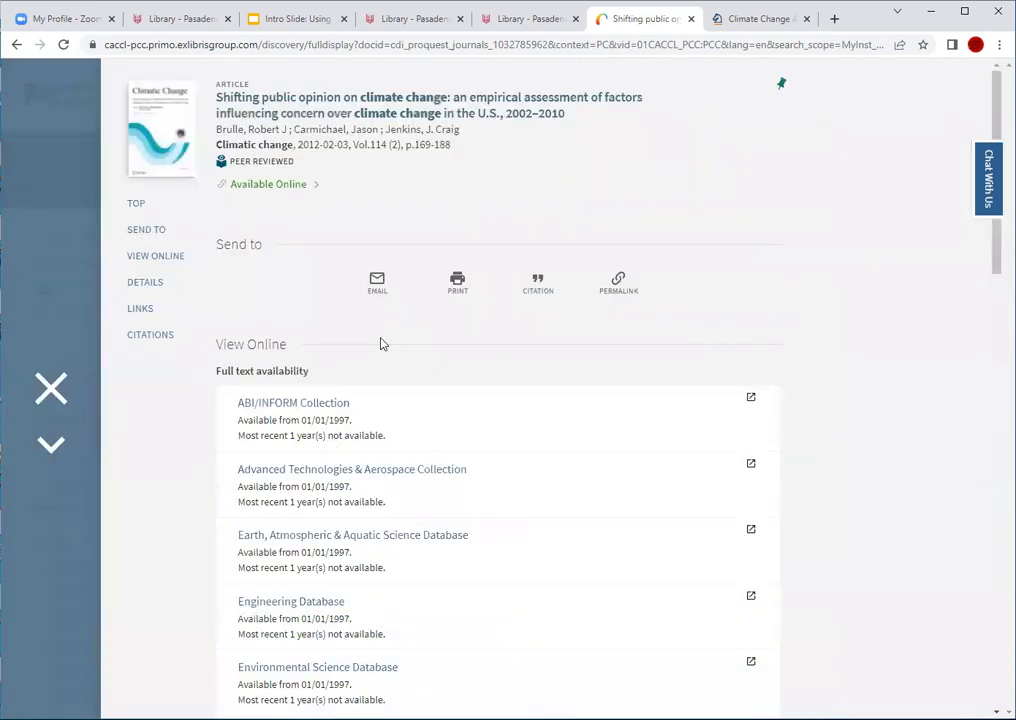
pyautogui.scroll(-2, 380, 343)
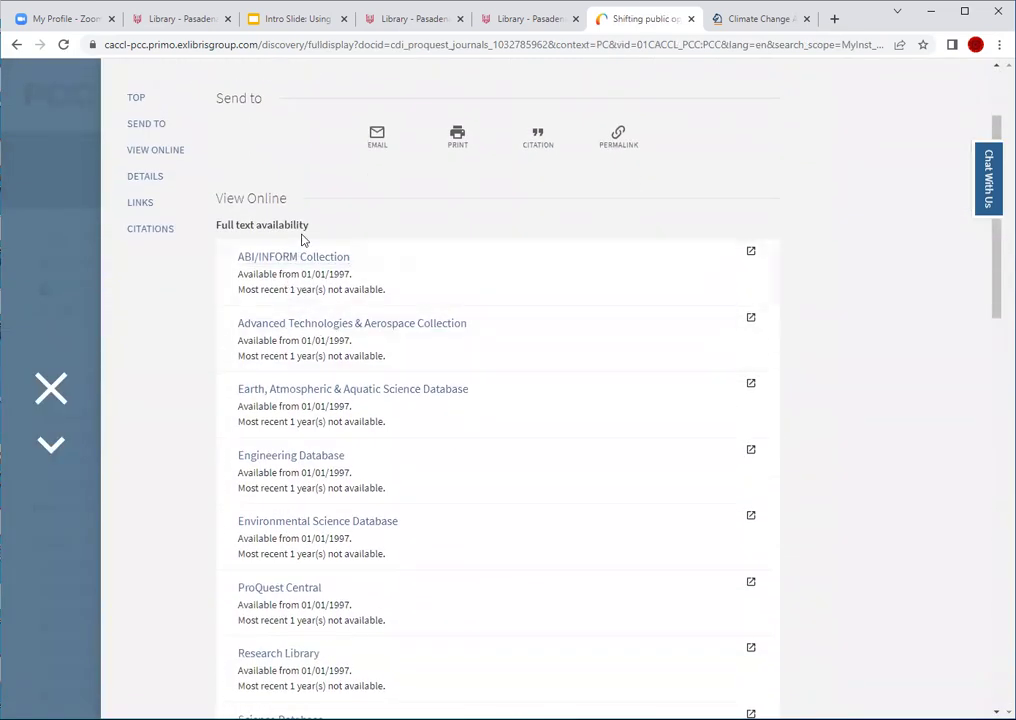
pyautogui.scroll(-1, 305, 248)
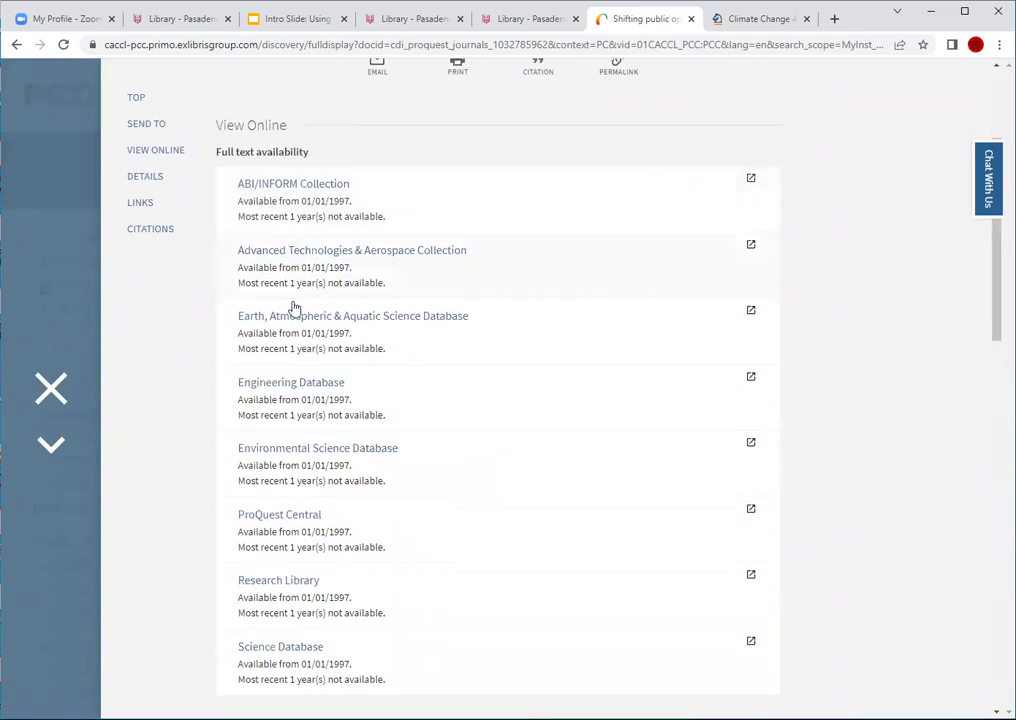
pyautogui.scroll(-2, 290, 476)
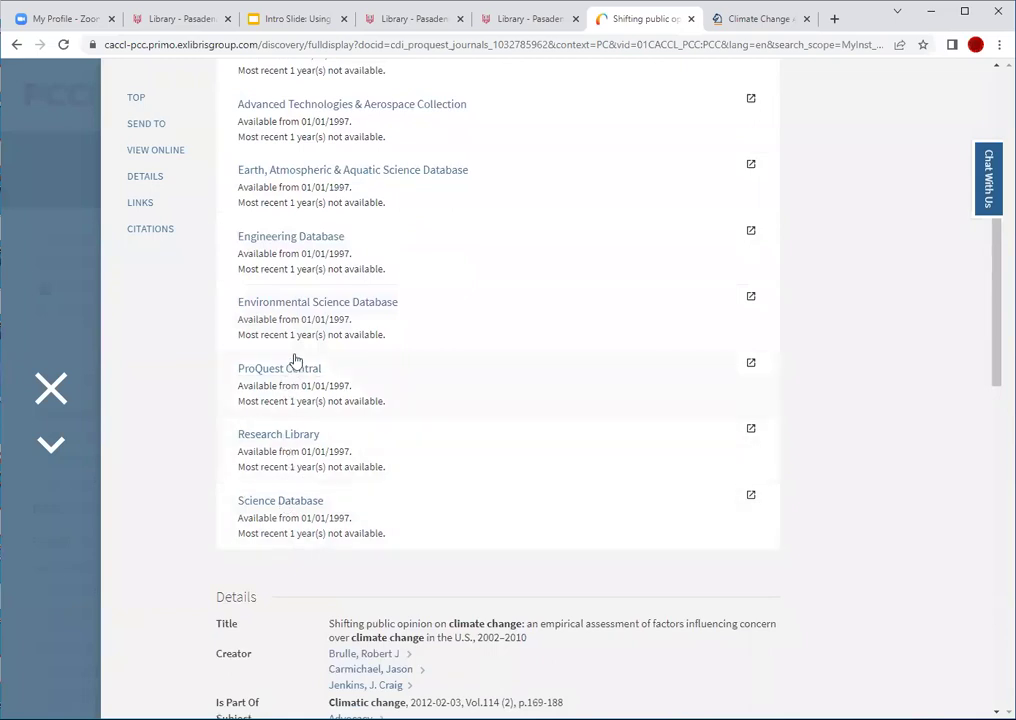
pyautogui.scroll(3, 293, 356)
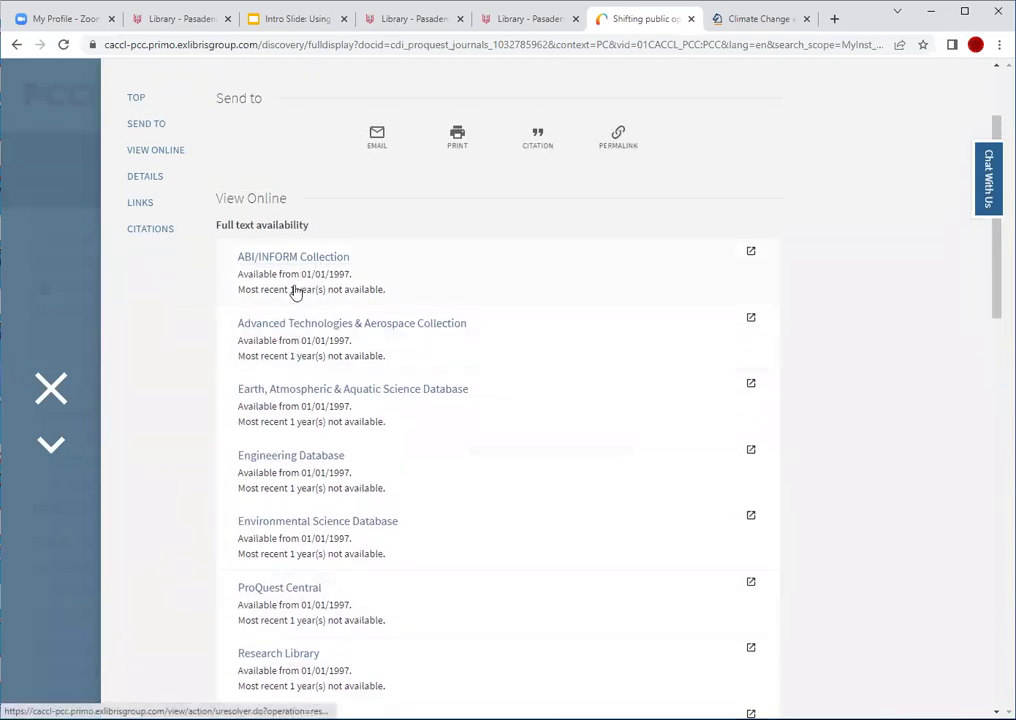
pyautogui.scroll(-1, 279, 462)
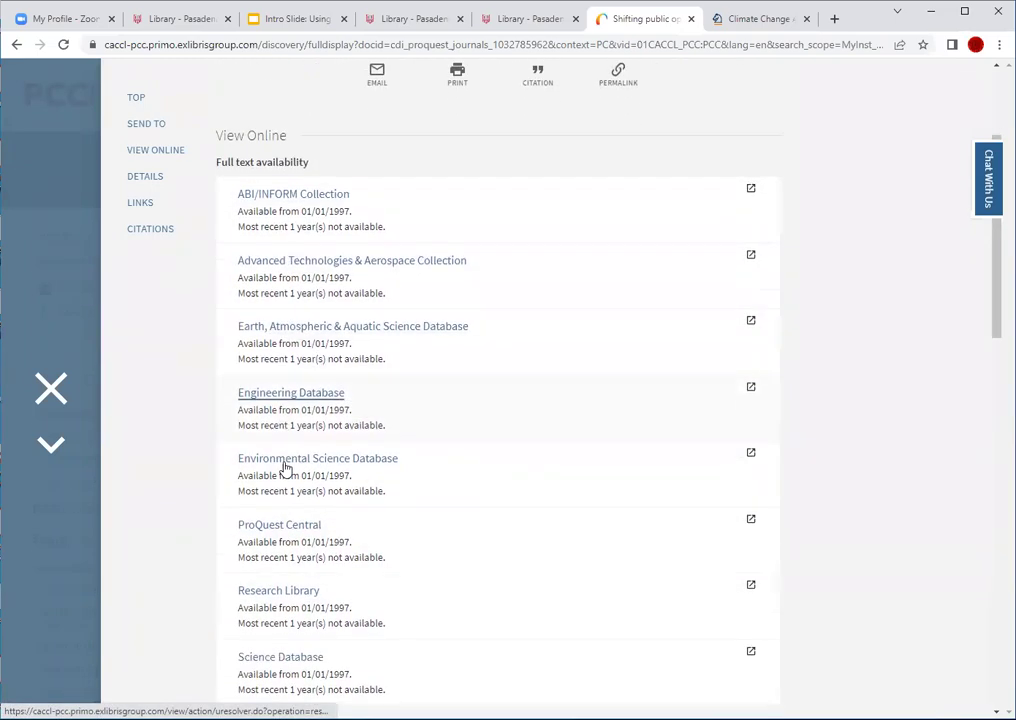
# Open the article's ProQuest Central full text, then switch back to the catalog record tab
pyautogui.click(279, 515)
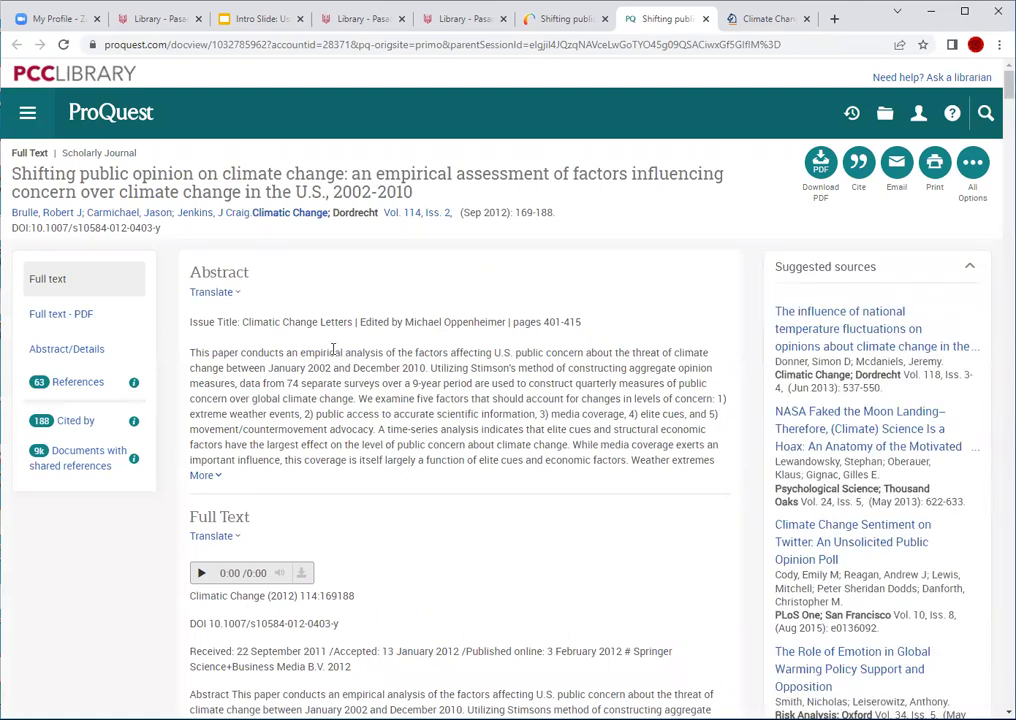
pyautogui.click(570, 18)
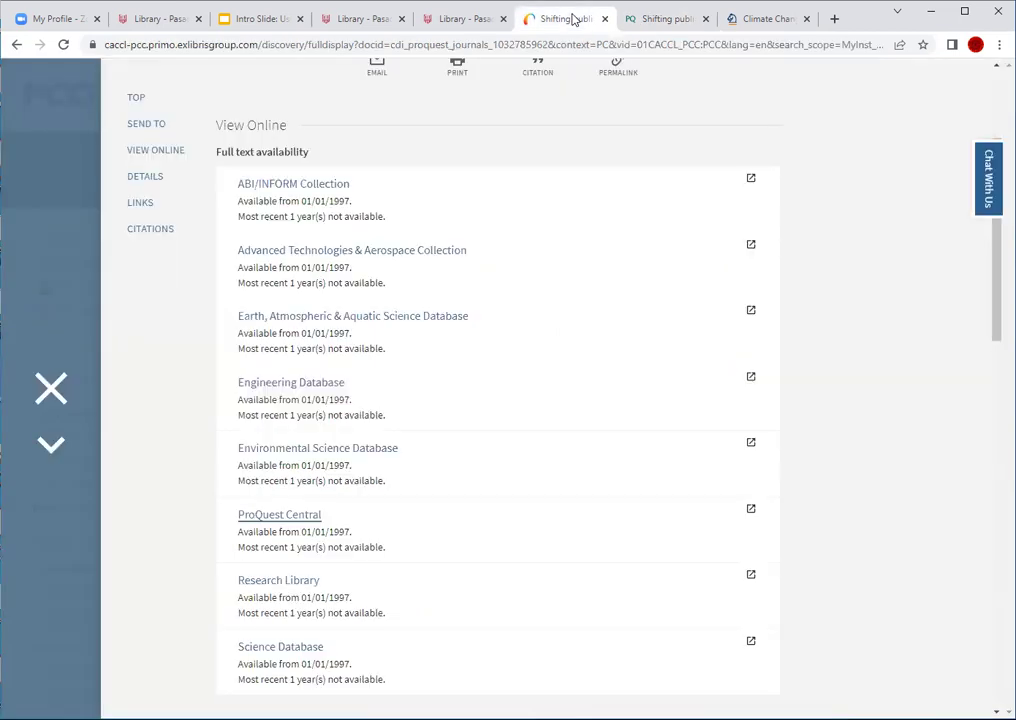
# Close the article record, return to the PCC Library homepage, and open the A-Z Database List
pyautogui.click(50, 387)
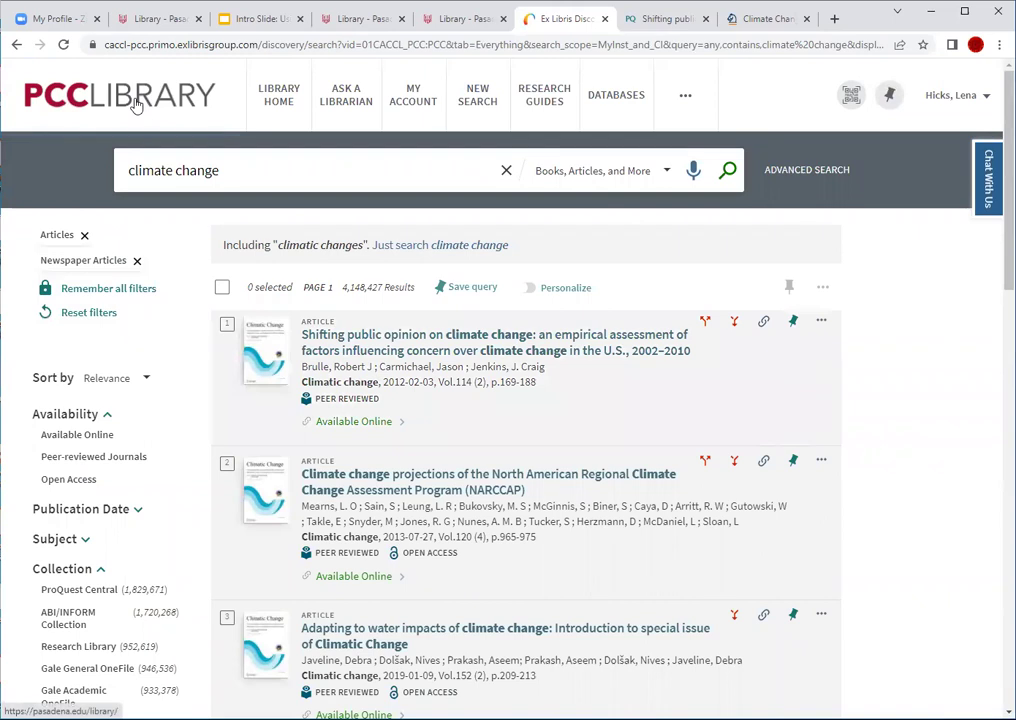
pyautogui.click(135, 105)
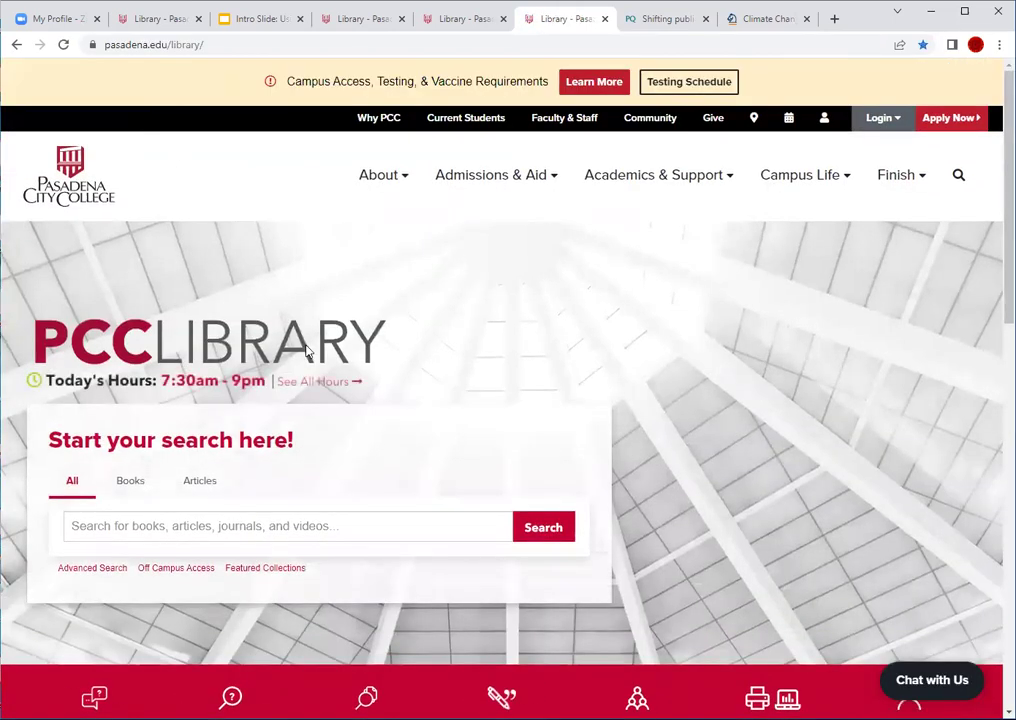
pyautogui.scroll(-4, 308, 338)
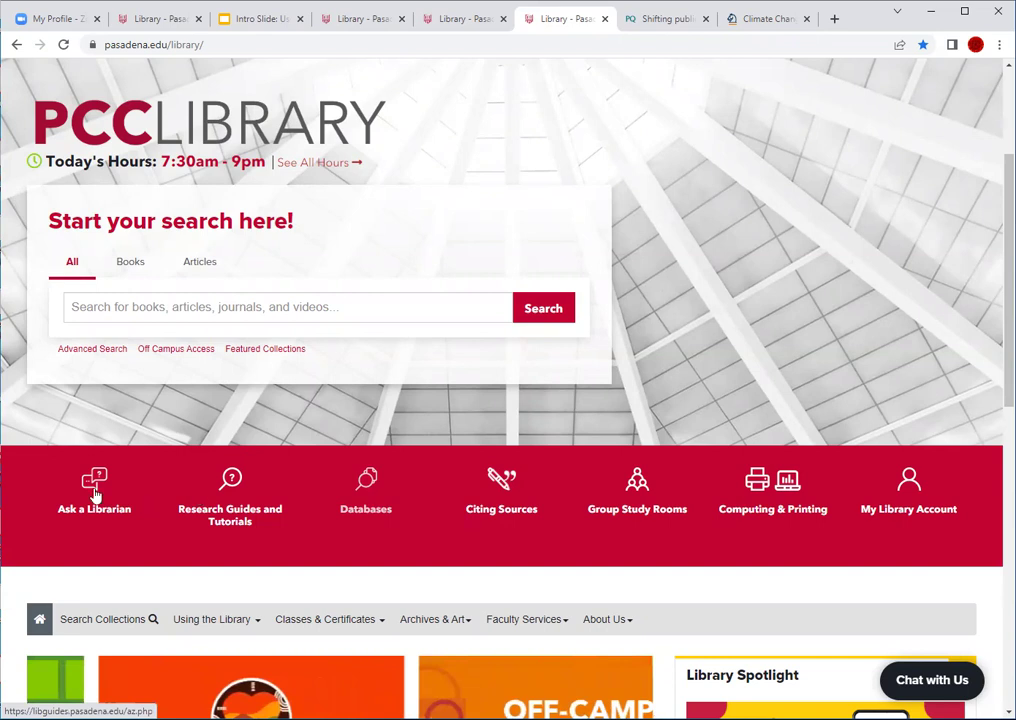
pyautogui.click(369, 494)
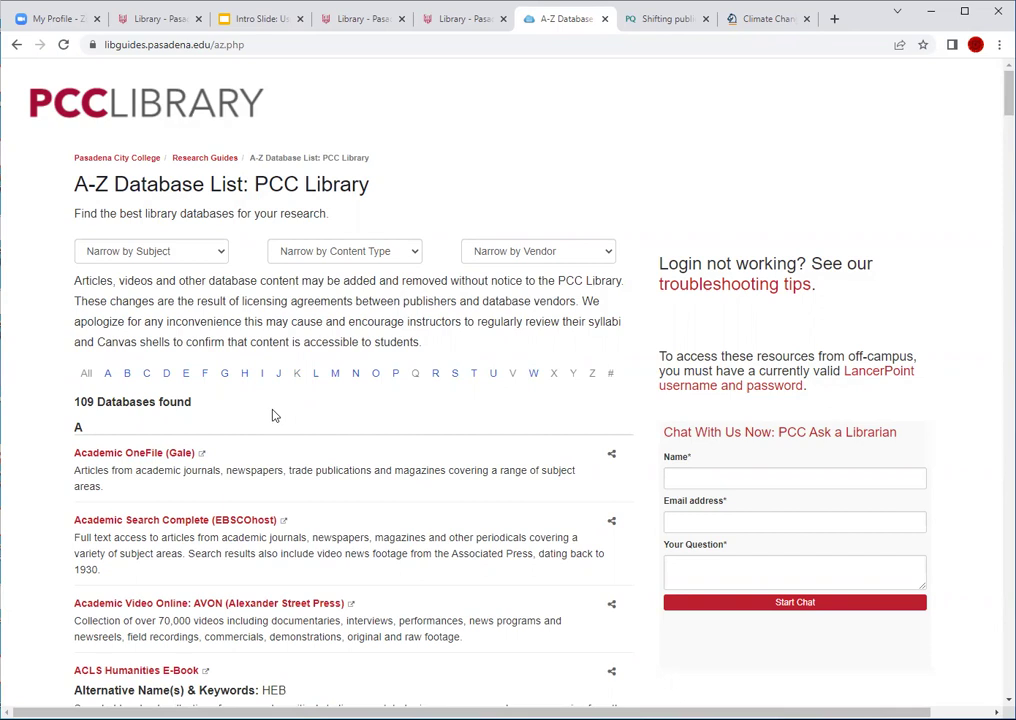
pyautogui.click(108, 103)
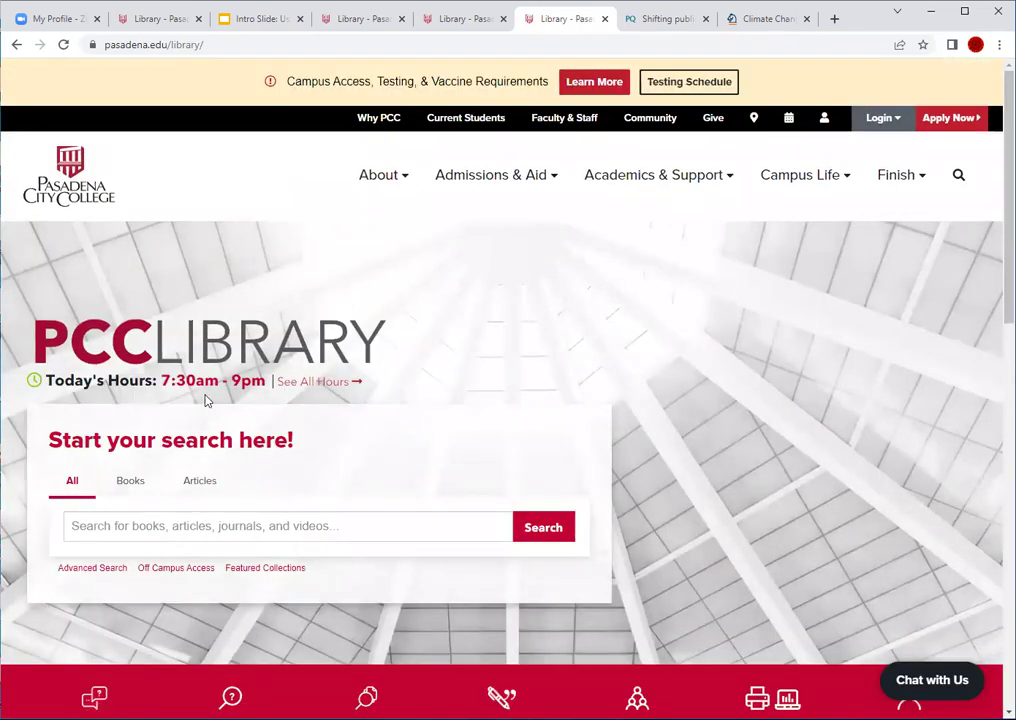
# Rerun the earlier 'climate change' search from the homepage search box
pyautogui.click(91, 525)
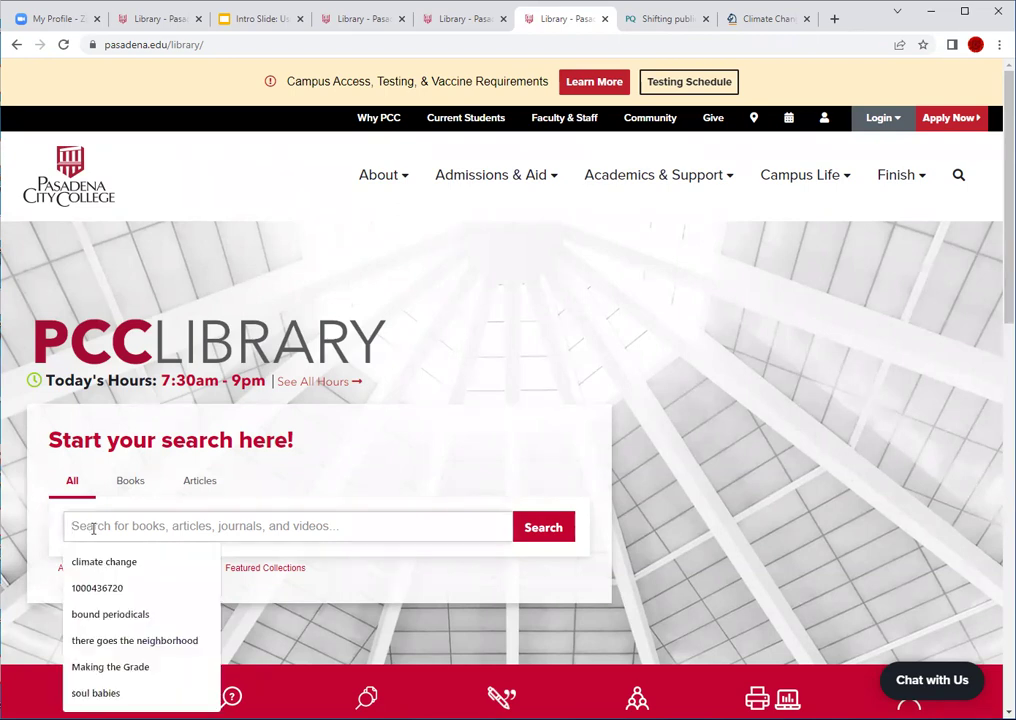
pyautogui.click(97, 563)
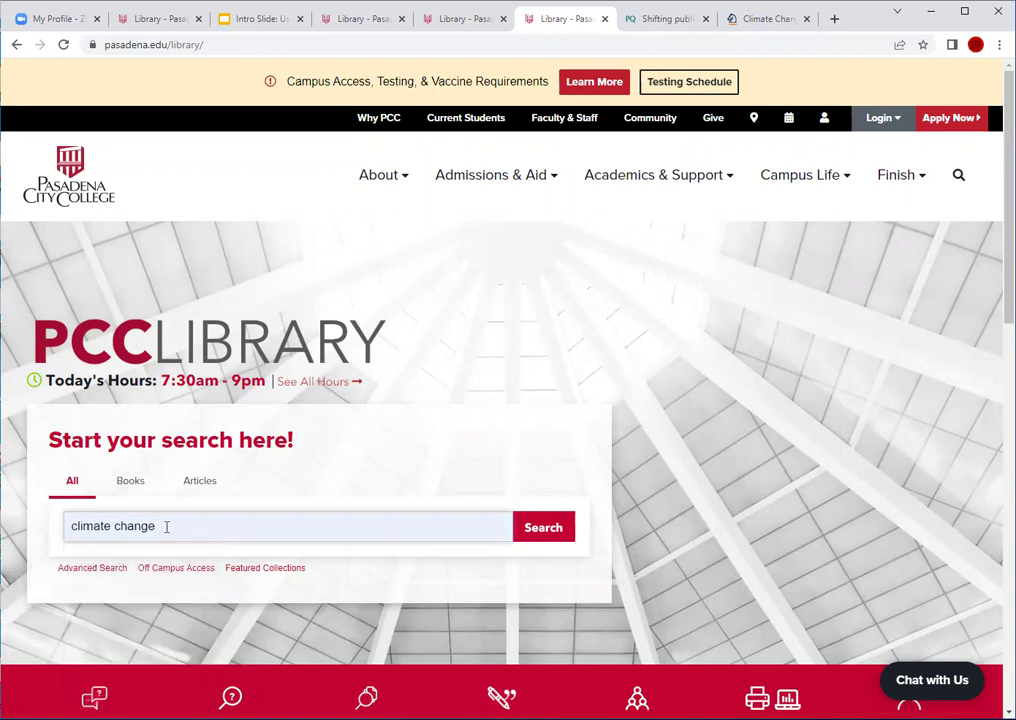
pyautogui.click(543, 529)
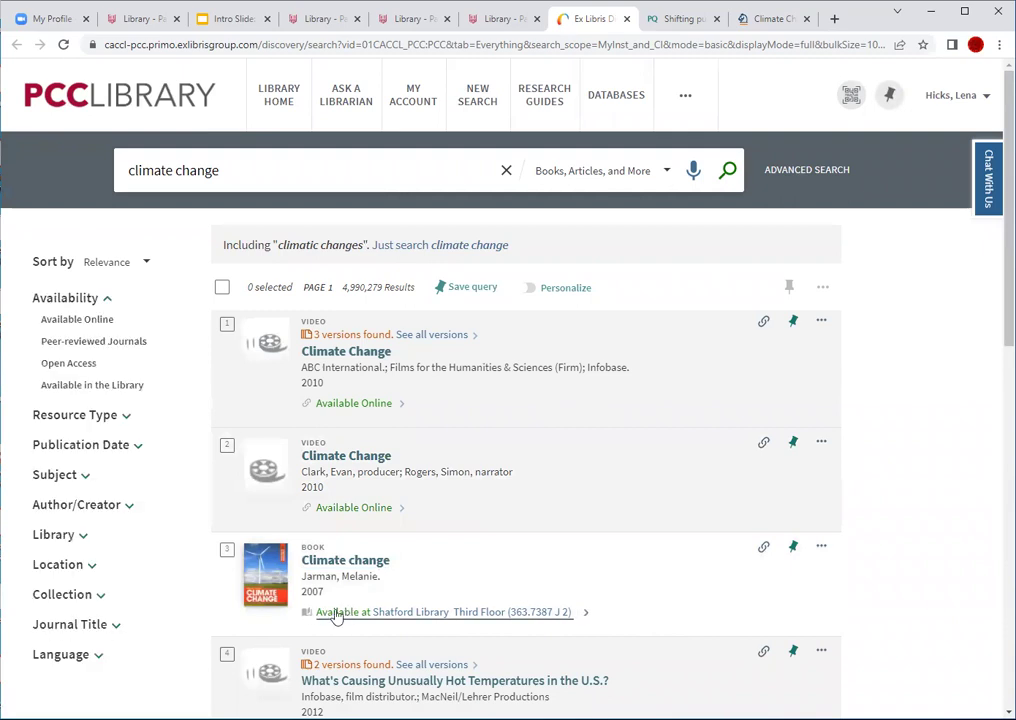
pyautogui.click(336, 613)
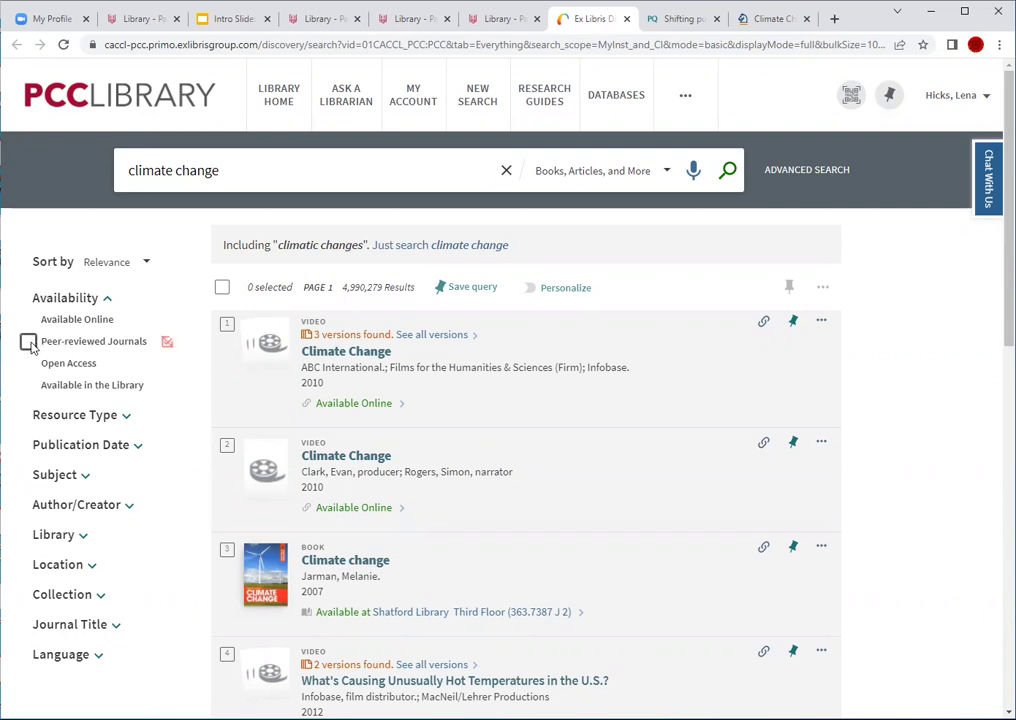
# Apply the Peer-reviewed Journals filter, remove it again, and expand the Resource Type facet
pyautogui.click(30, 343)
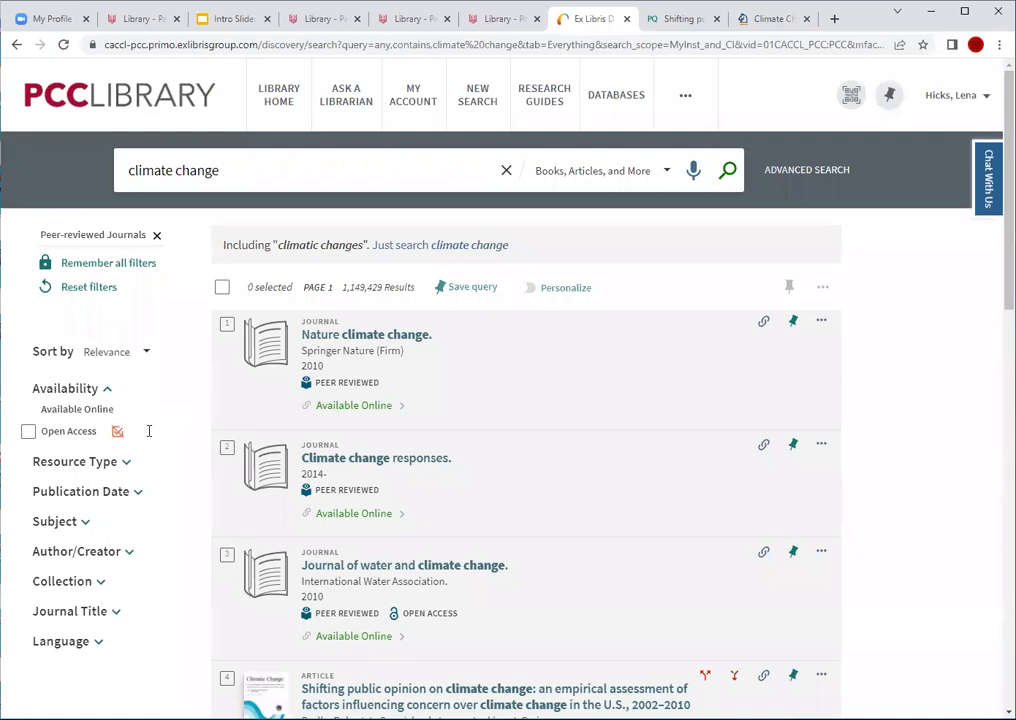
pyautogui.click(156, 235)
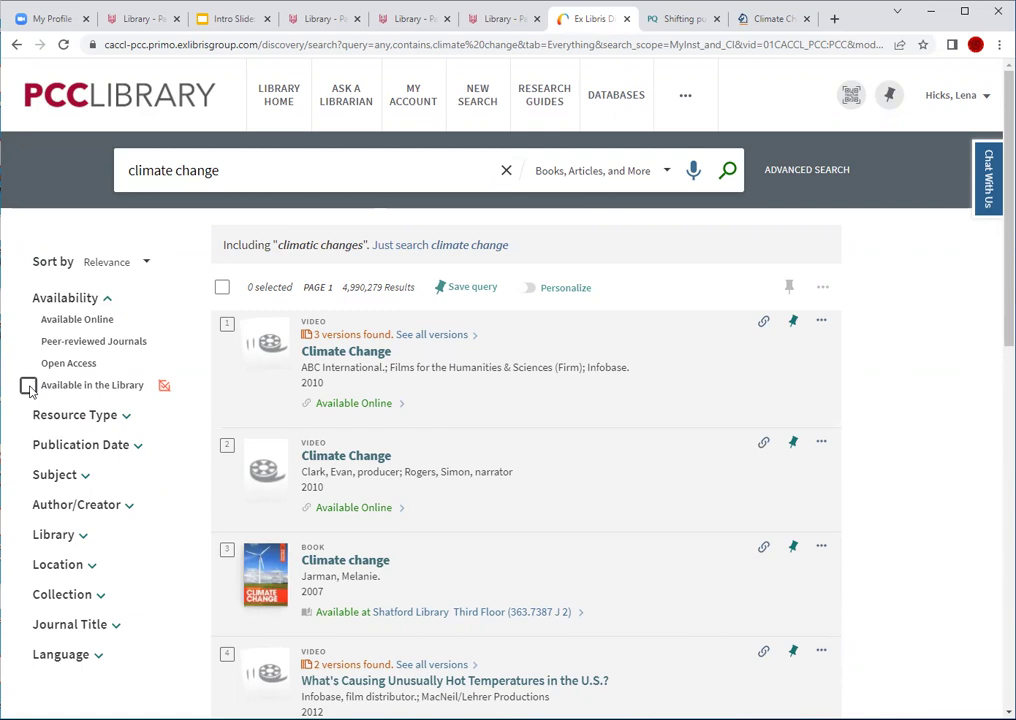
pyautogui.click(120, 418)
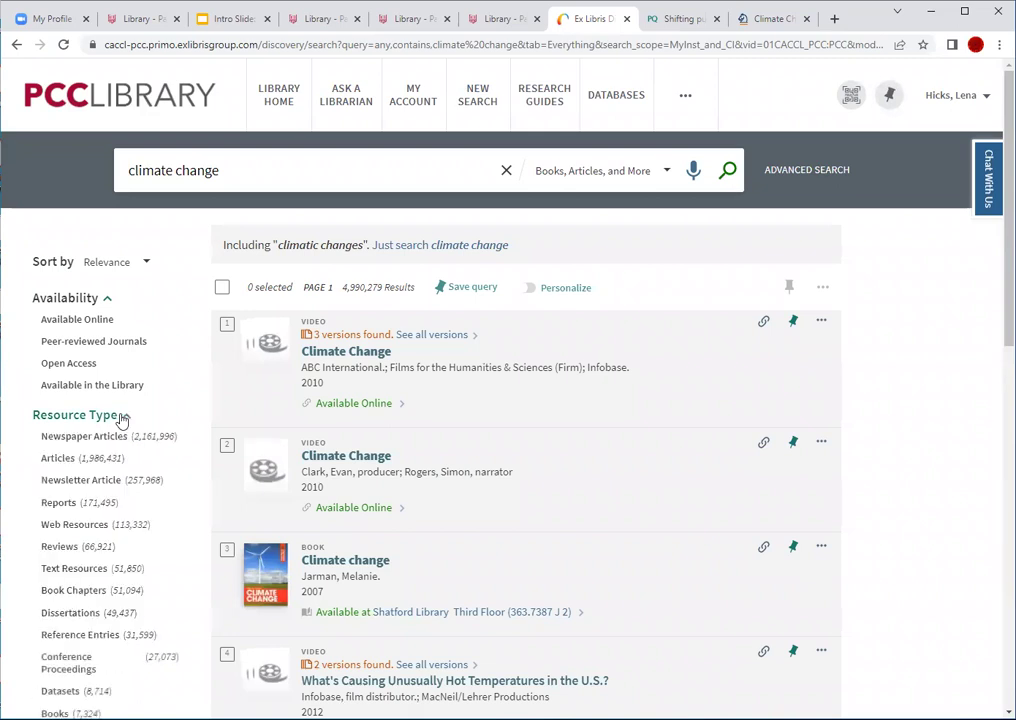
# Review the Resource Type counts, led by Newspaper Articles at 2,161,996, then collapse the facet
pyautogui.scroll(-1, 120, 418)
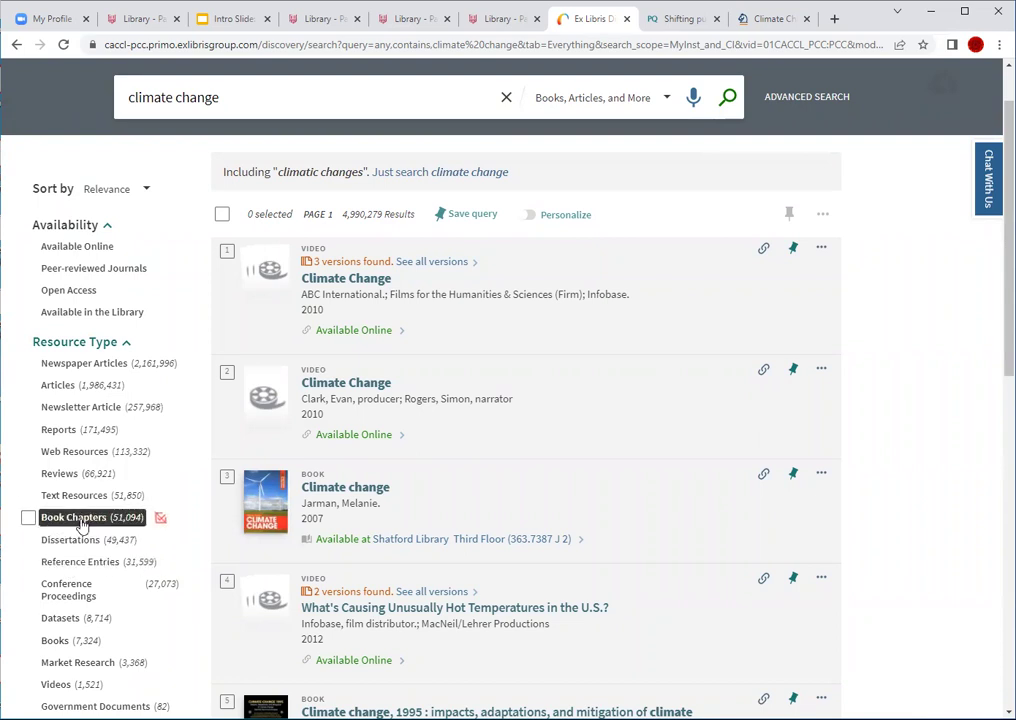
pyautogui.scroll(-1, 82, 527)
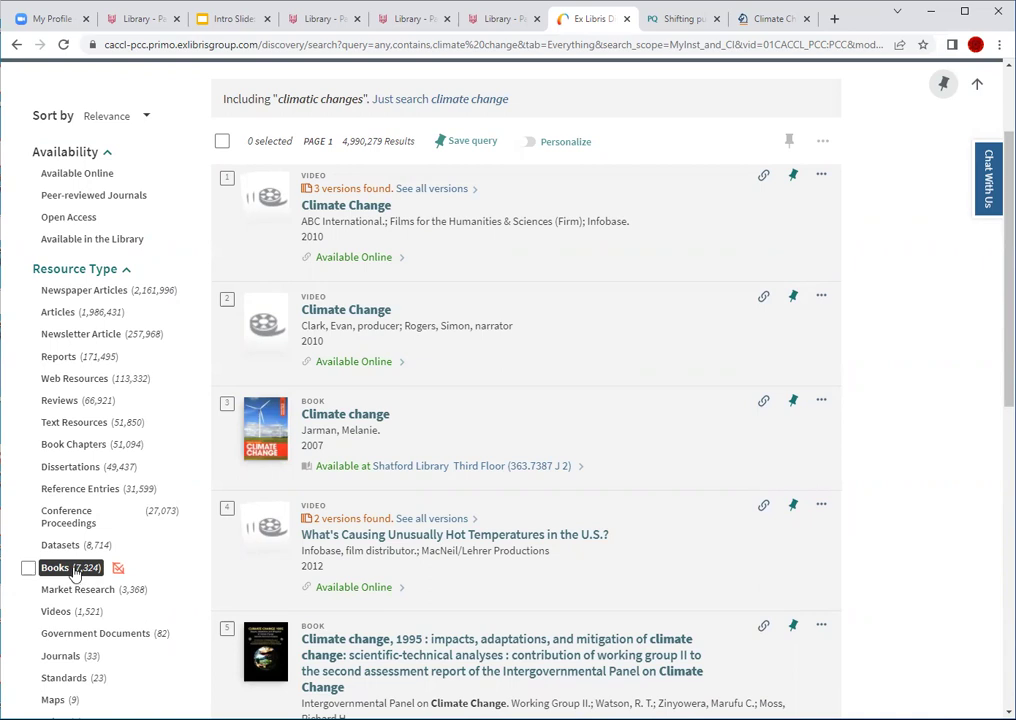
pyautogui.scroll(-1, 73, 573)
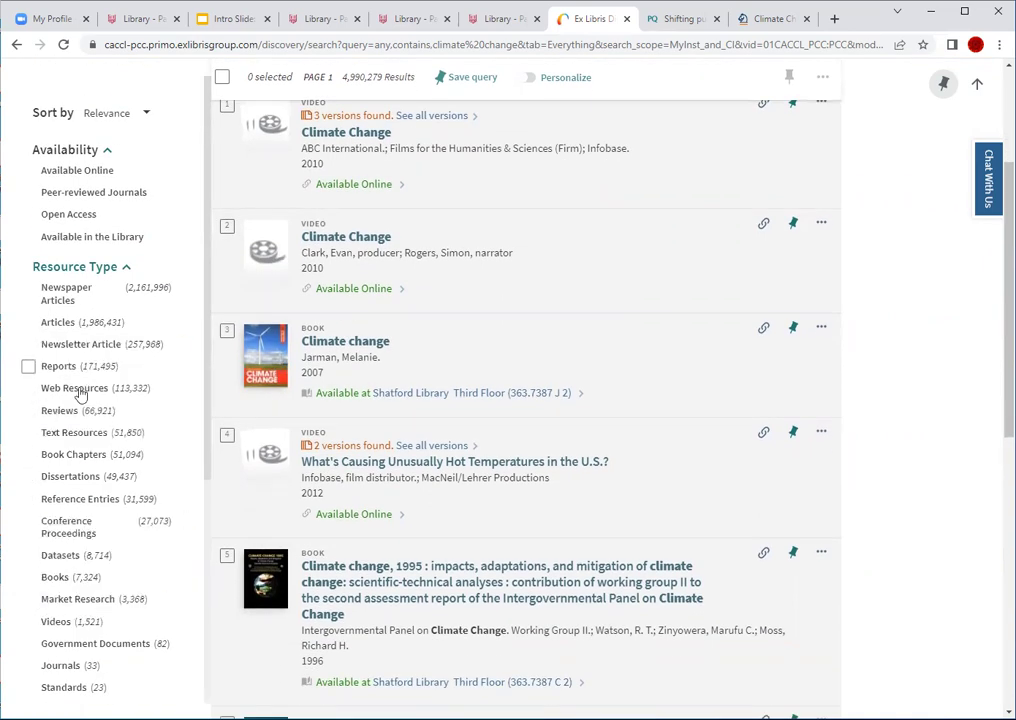
pyautogui.click(127, 268)
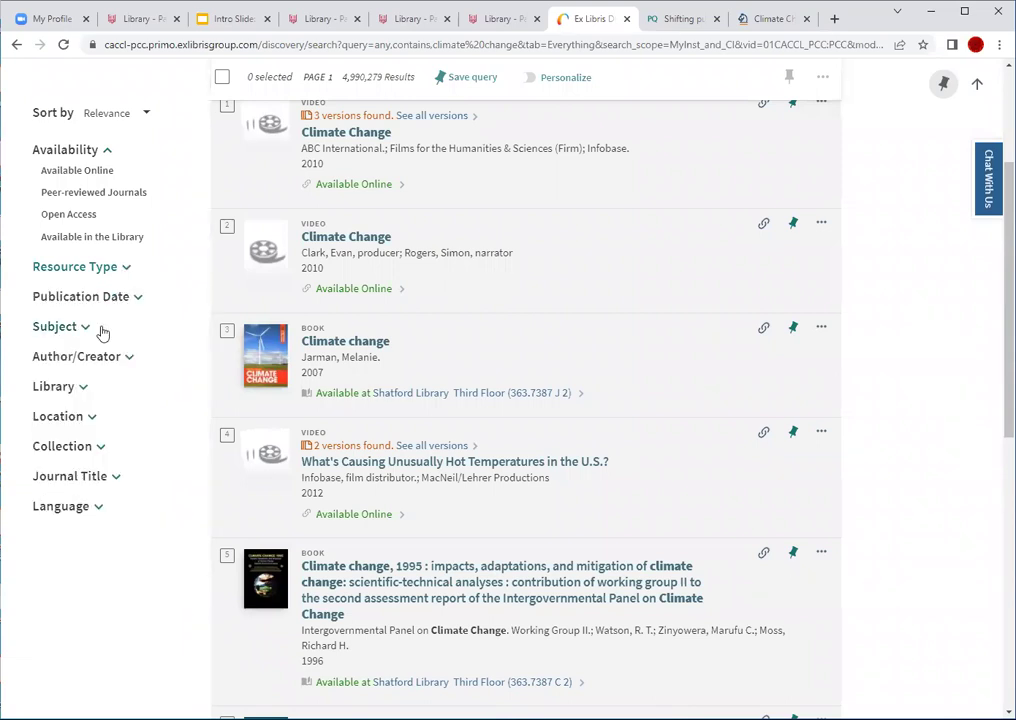
# Set the Publication Date range to 2012–2024, narrowing the results to 3,525,177
pyautogui.click(126, 299)
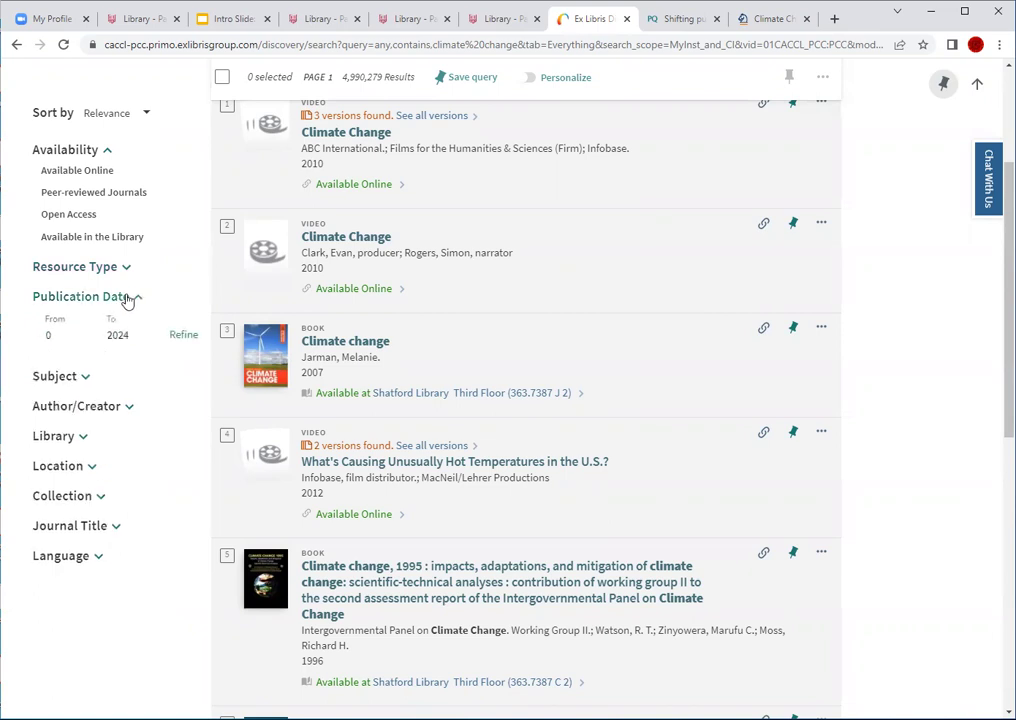
pyautogui.click(58, 336)
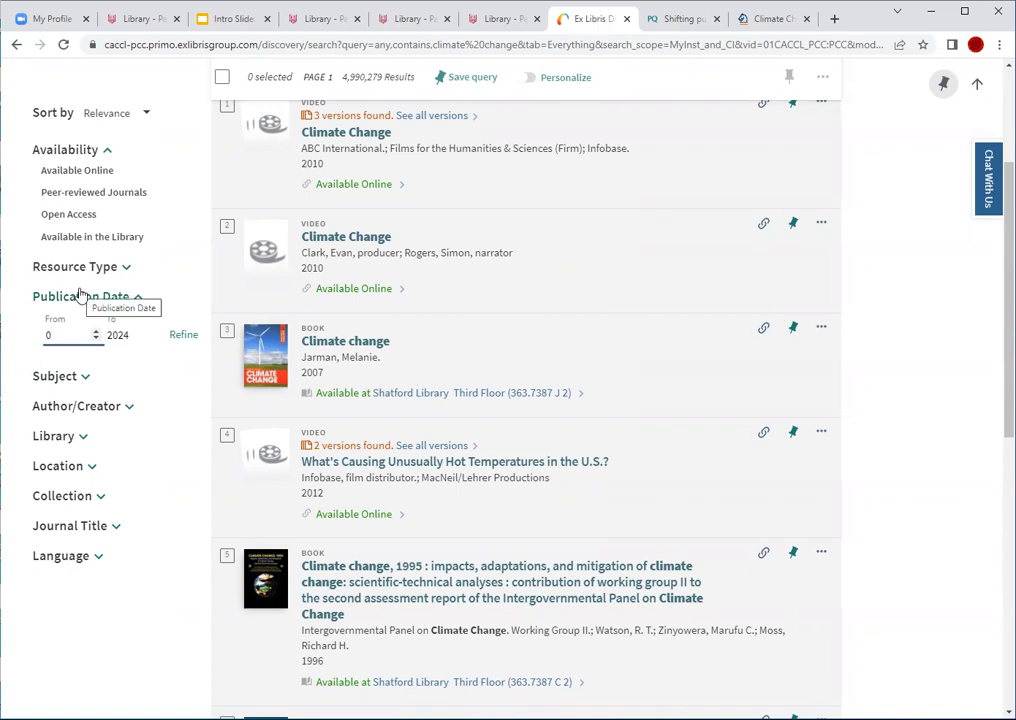
pyautogui.press('BackSpace')
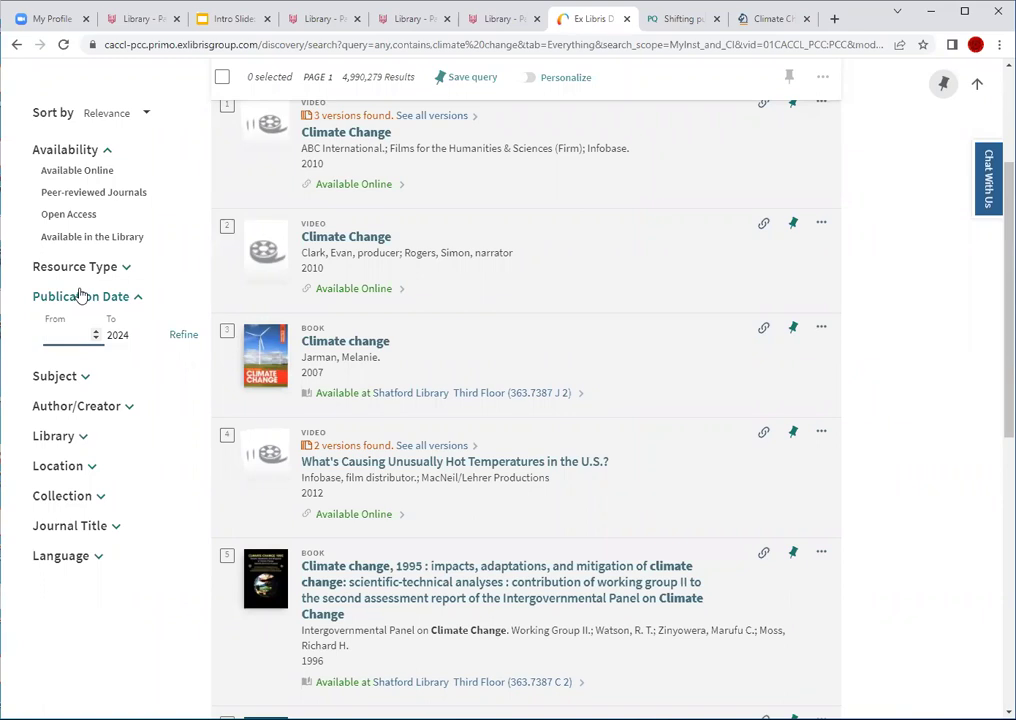
pyautogui.write('2012')
pyautogui.click(181, 336)
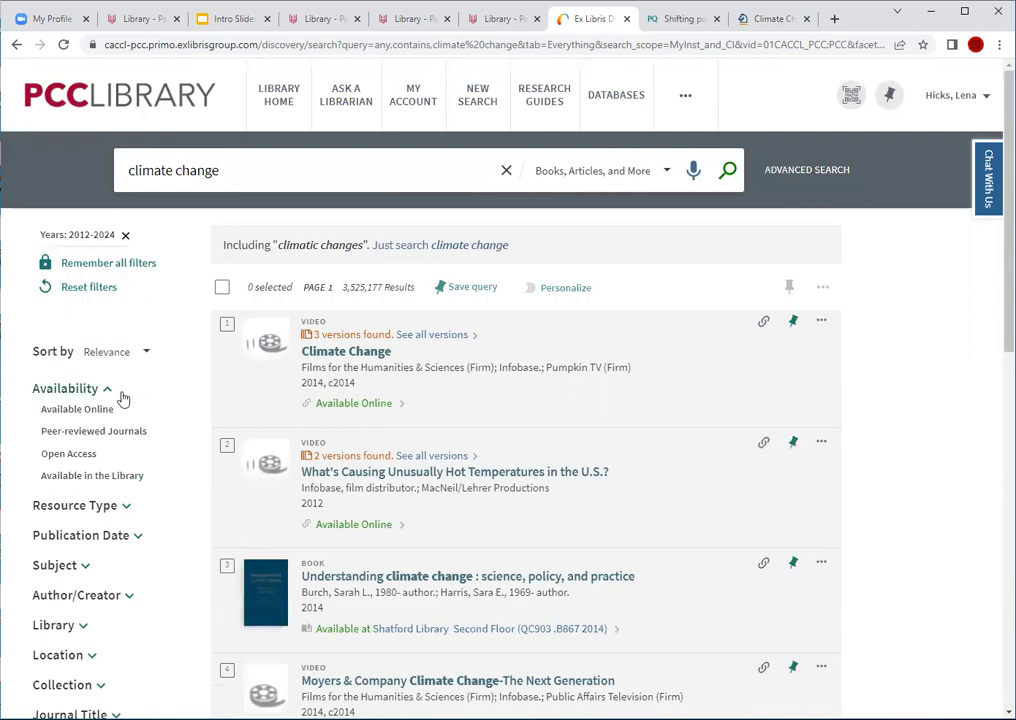
pyautogui.scroll(-3, 120, 400)
pyautogui.scroll(1, 110, 382)
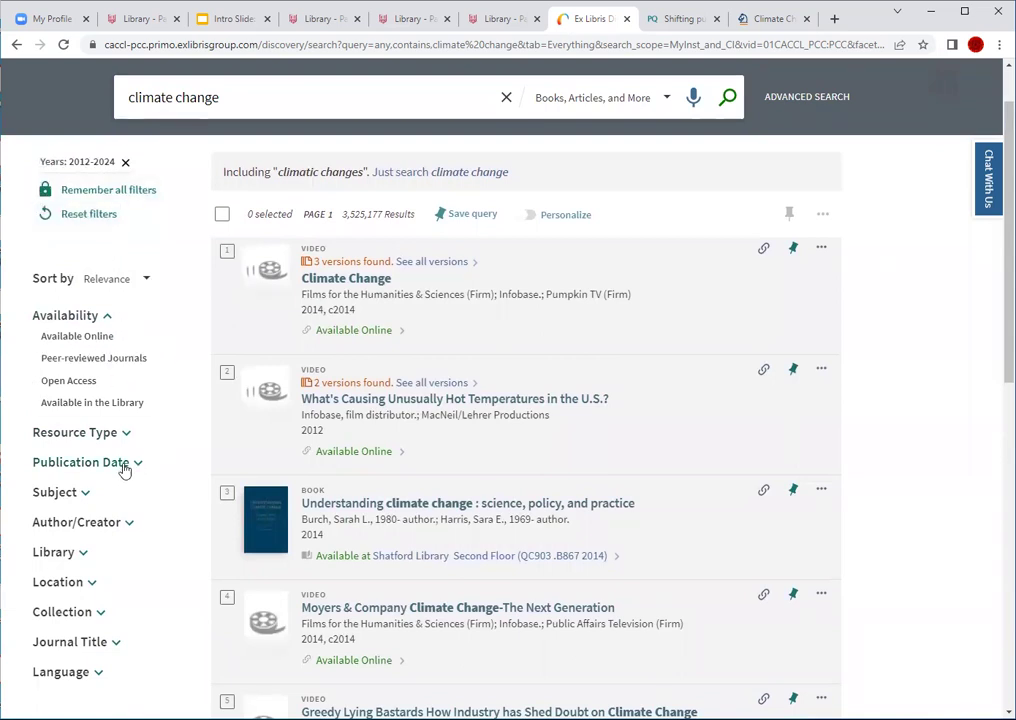
pyautogui.scroll(-1, 80, 425)
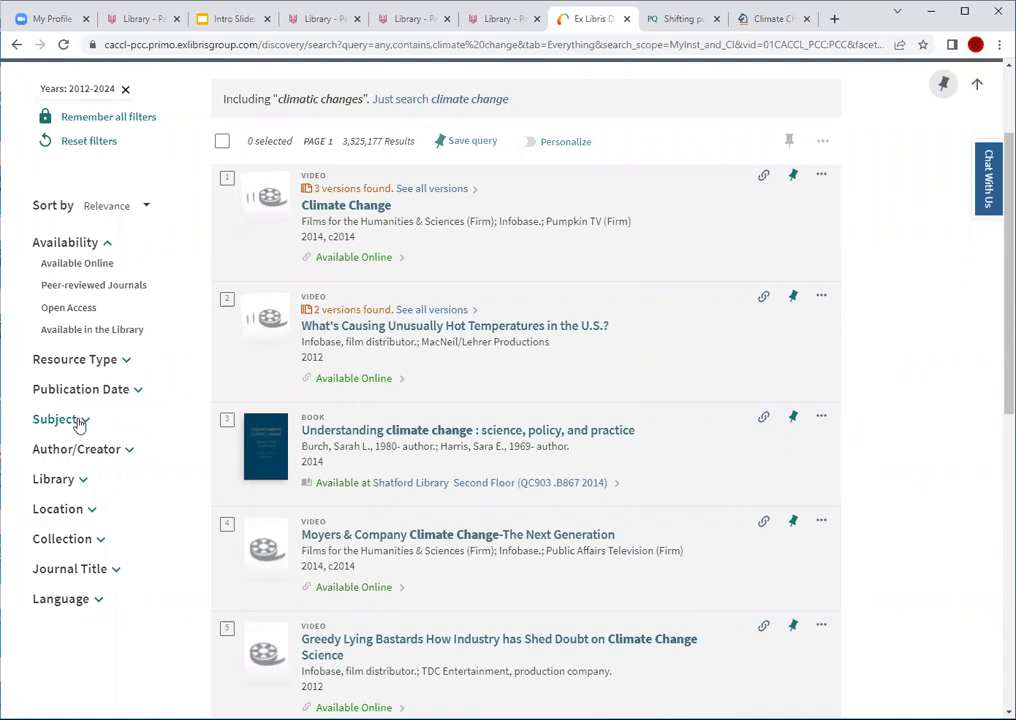
# Filter the 2012–2024 results to the Documentary Films subject, then return to the PCC Library homepage
pyautogui.click(79, 423)
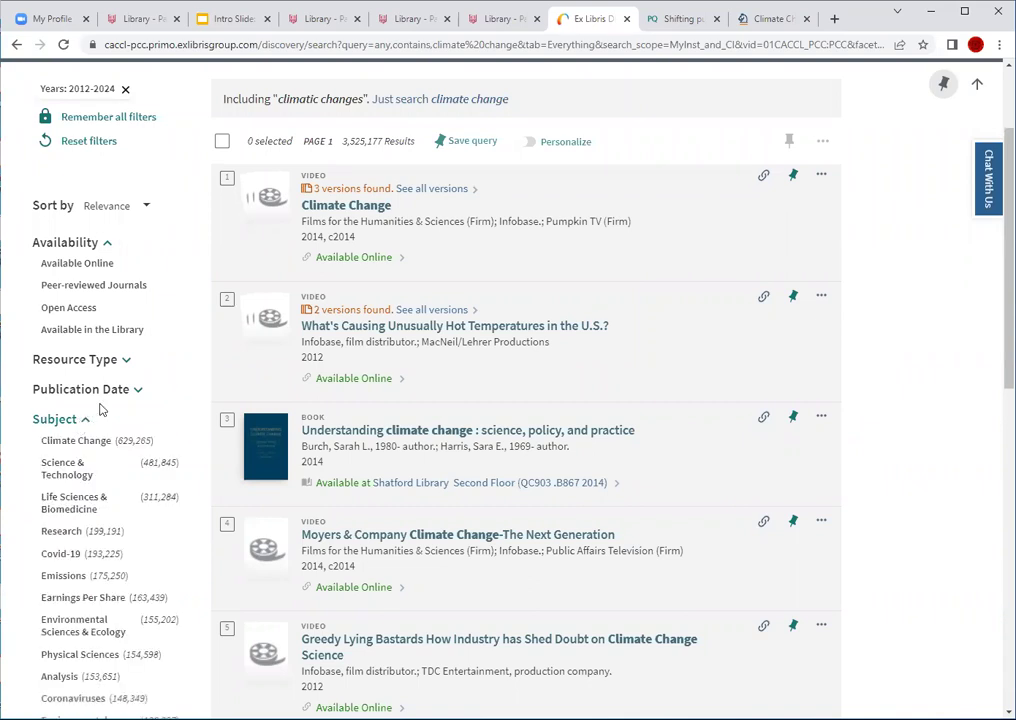
pyautogui.scroll(-1, 100, 409)
pyautogui.scroll(-2, 91, 418)
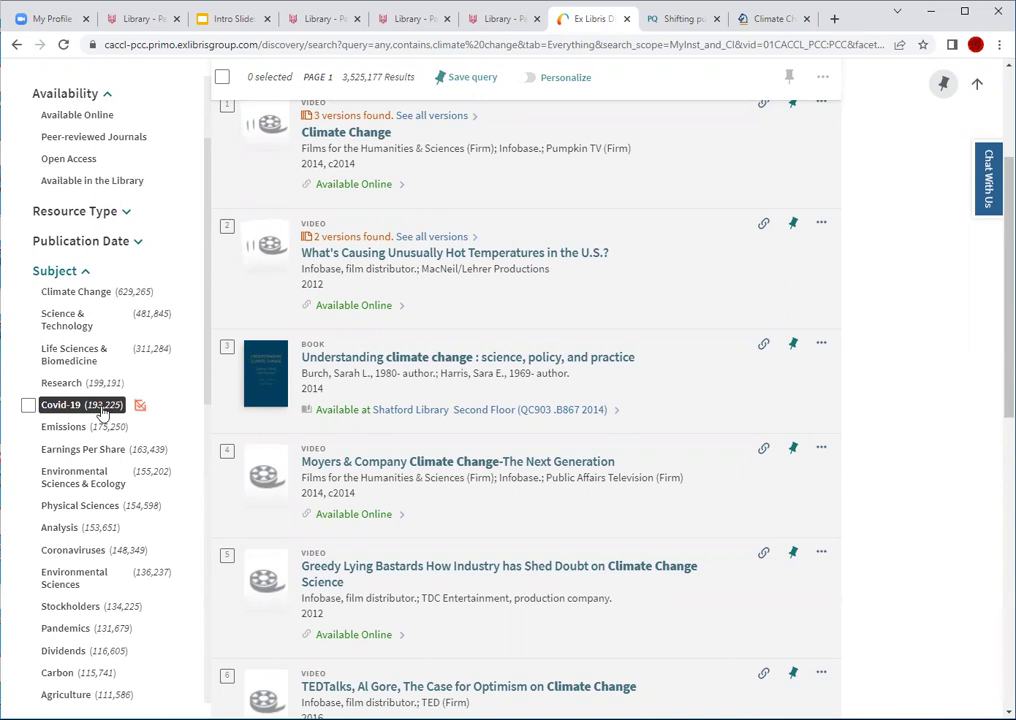
pyautogui.scroll(-1, 103, 412)
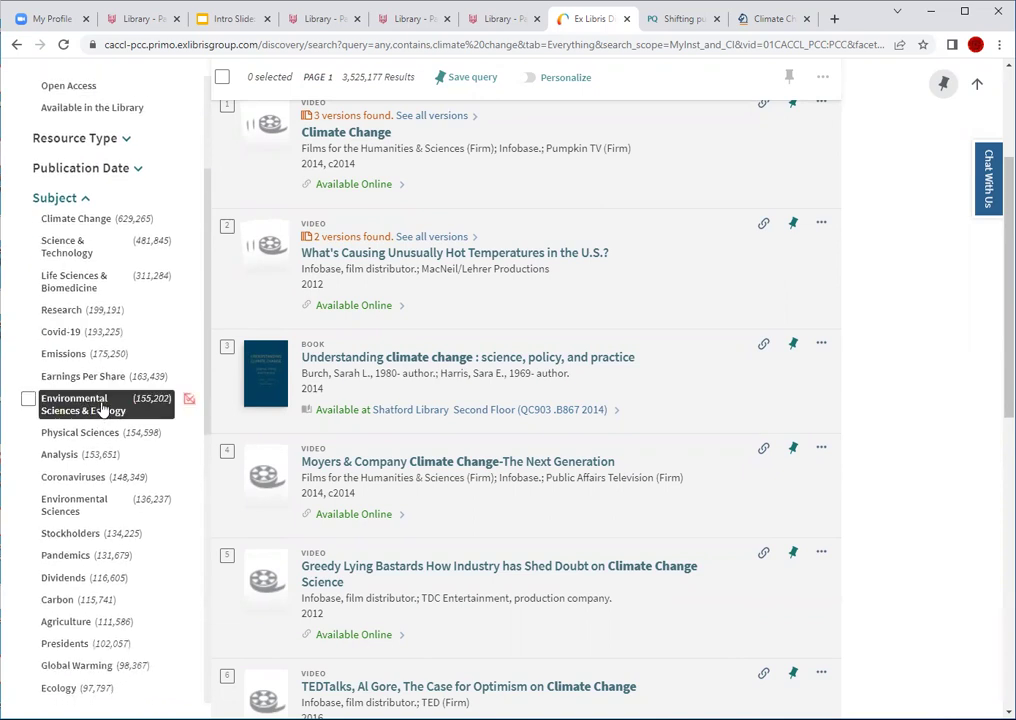
pyautogui.scroll(-1, 82, 415)
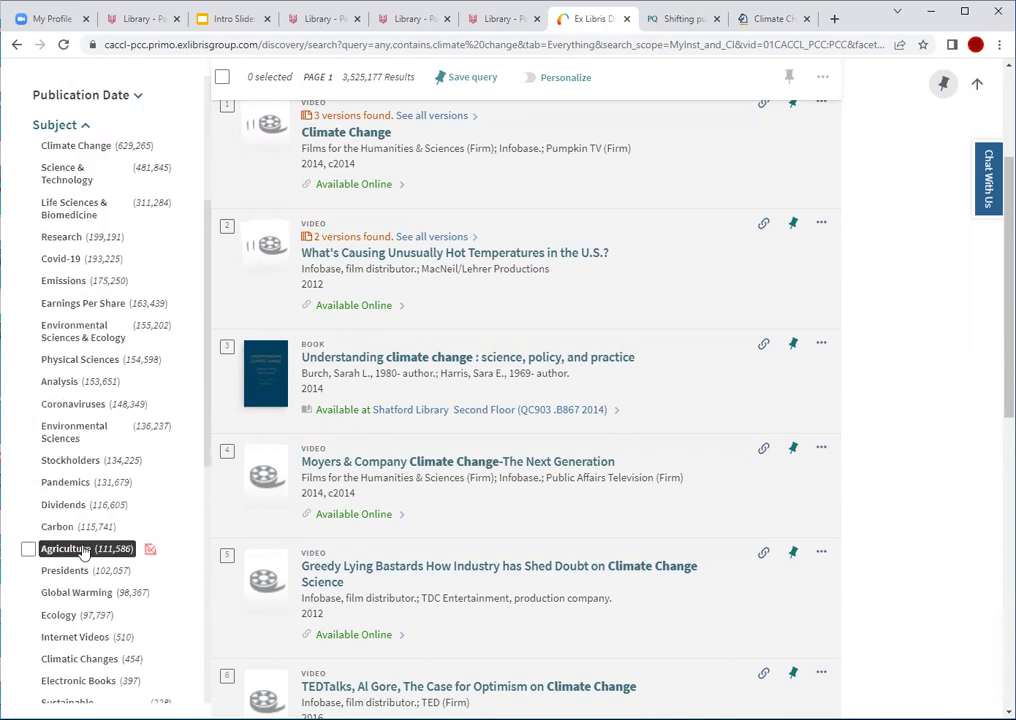
pyautogui.scroll(-1, 84, 550)
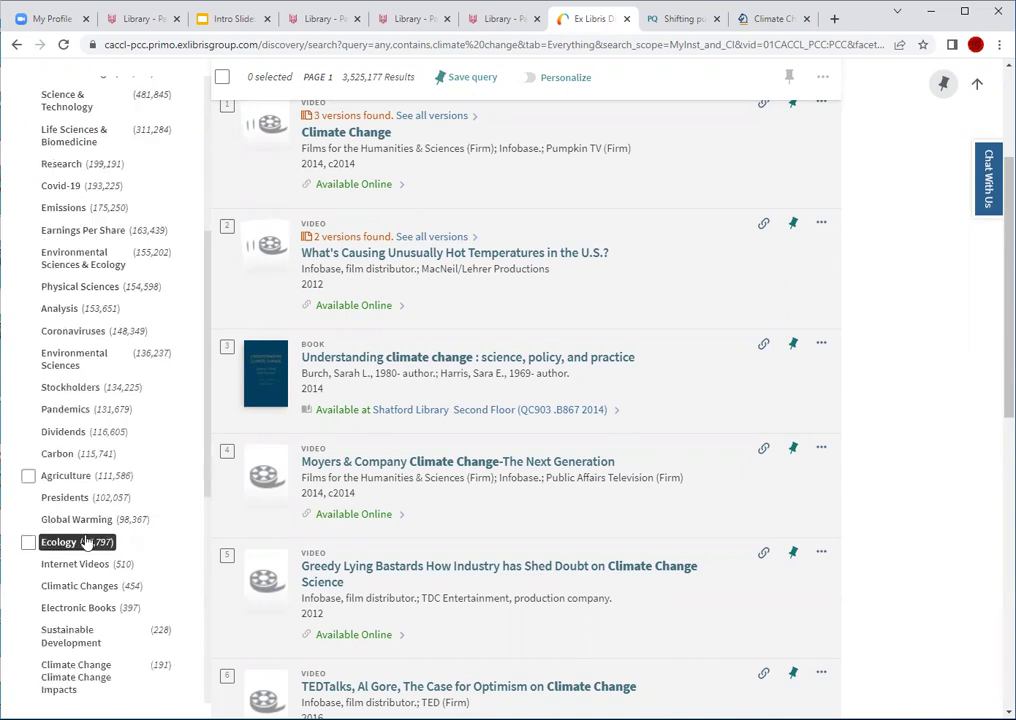
pyautogui.scroll(-2, 85, 528)
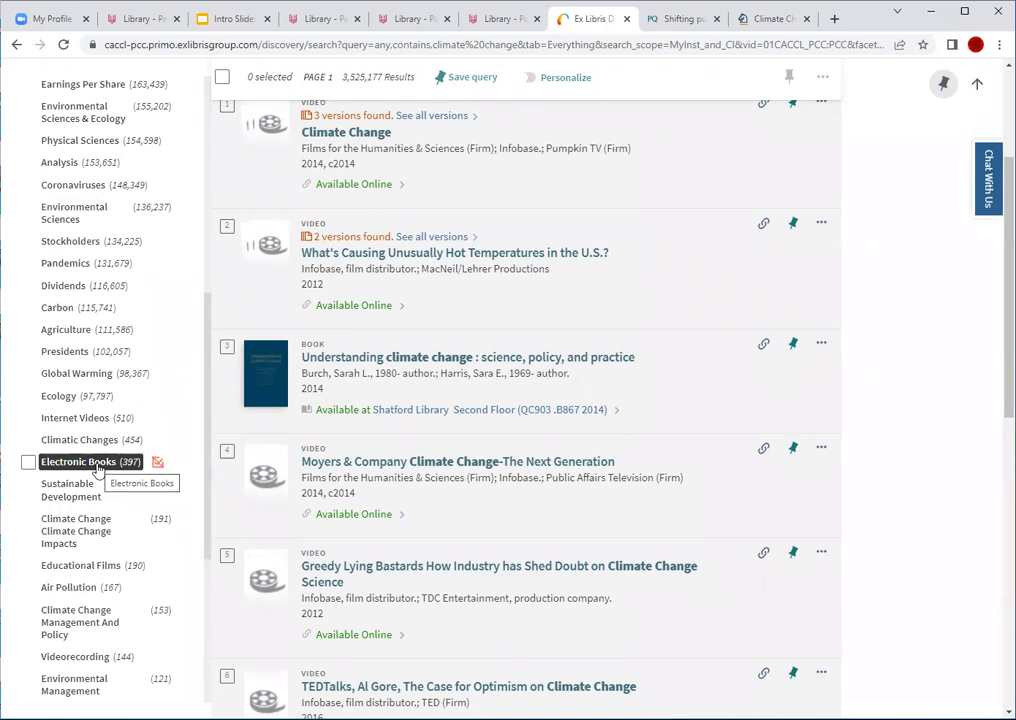
pyautogui.scroll(-2, 97, 468)
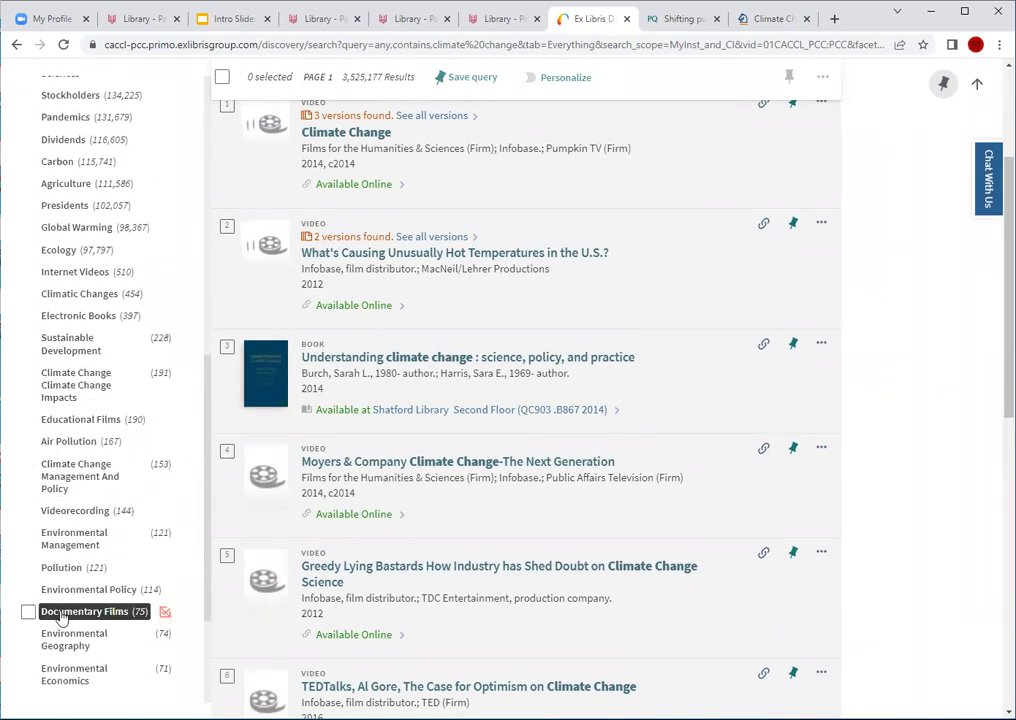
pyautogui.click(28, 611)
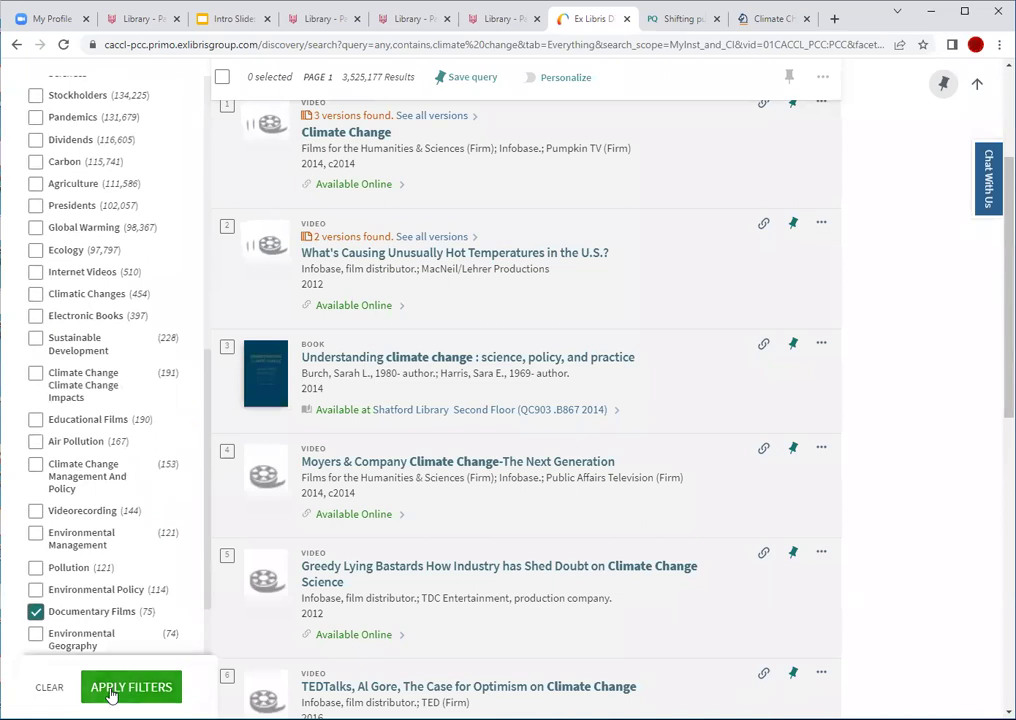
pyautogui.click(120, 688)
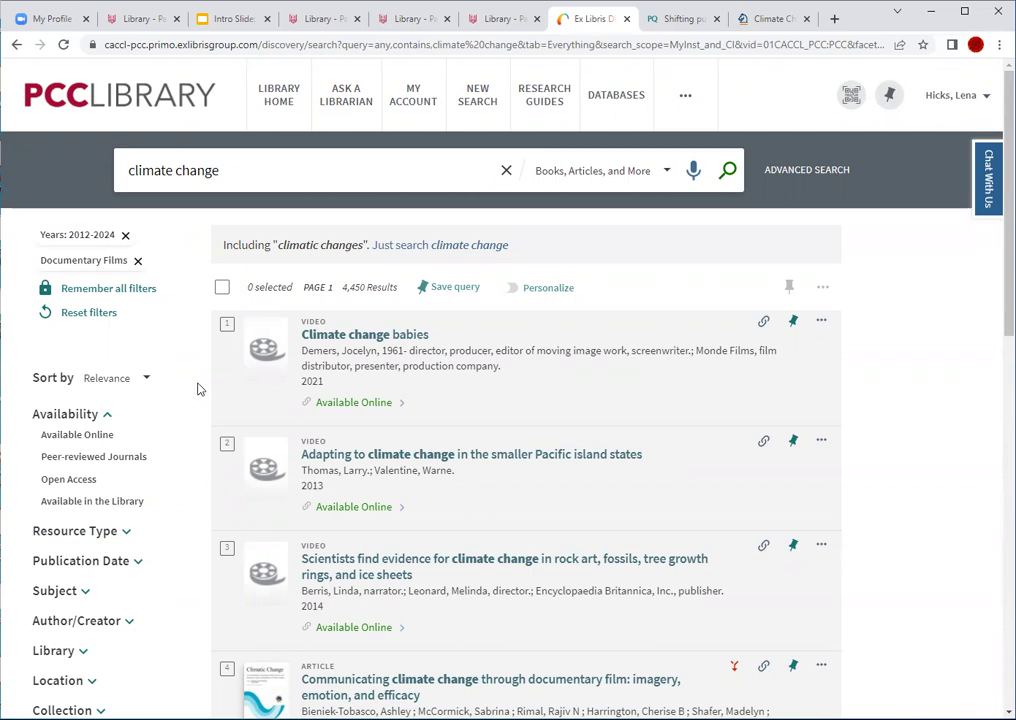
pyautogui.click(170, 106)
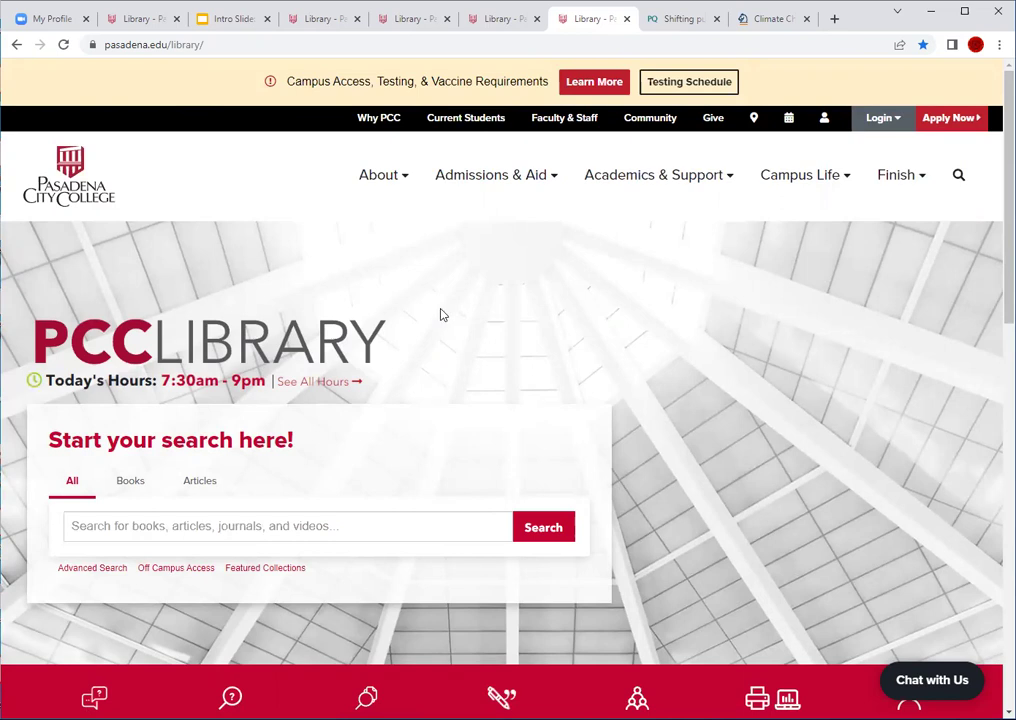
pyautogui.scroll(-3, 441, 314)
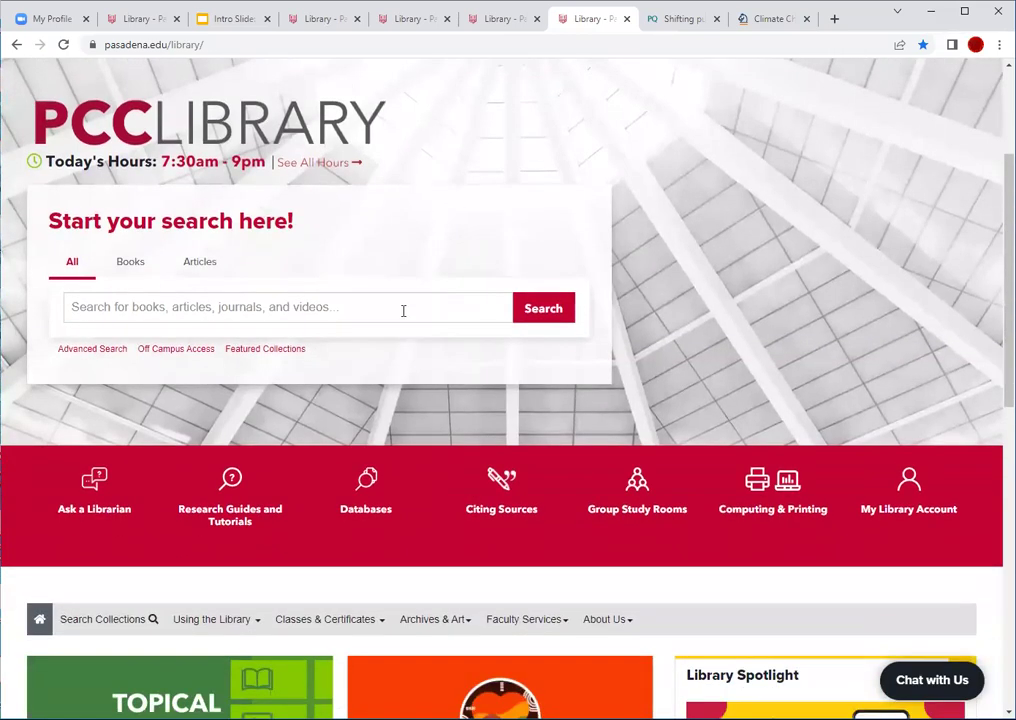
# Browse the Ask a Librarian chat, appointment, email and in-person options, then open appointment booking
pyautogui.click(91, 488)
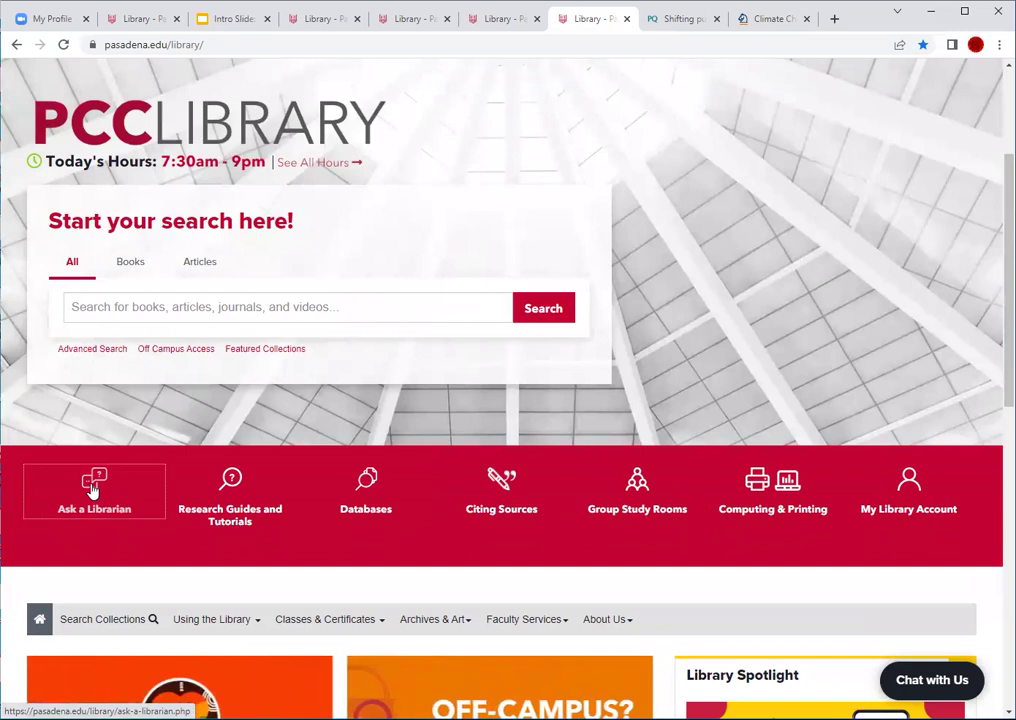
pyautogui.scroll(-3, 770, 557)
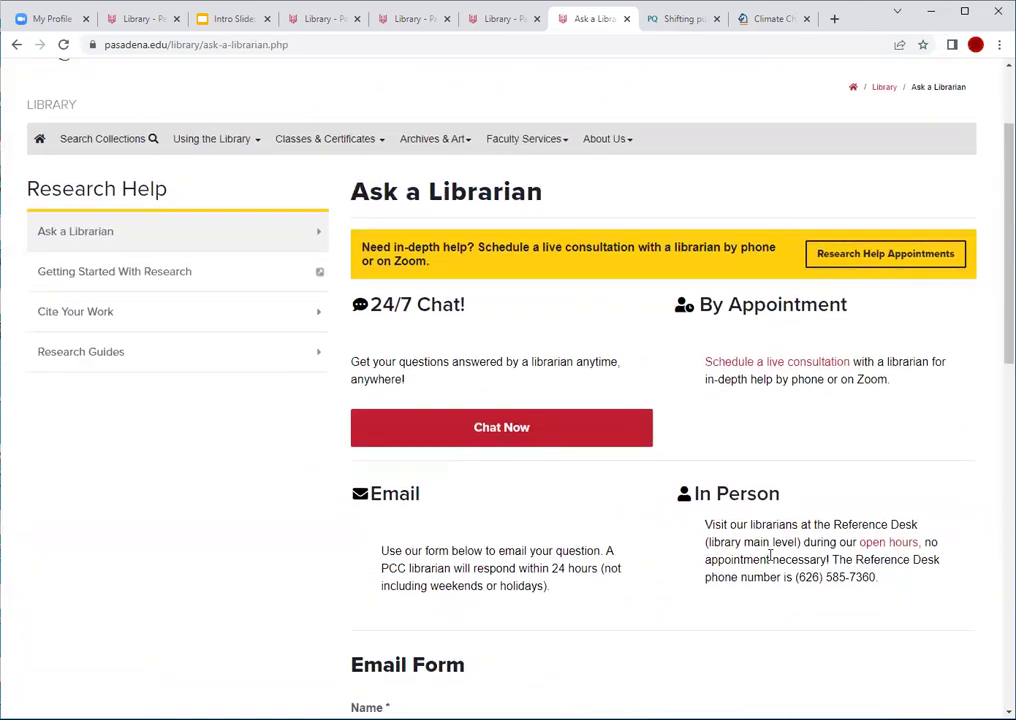
pyautogui.scroll(-1, 770, 558)
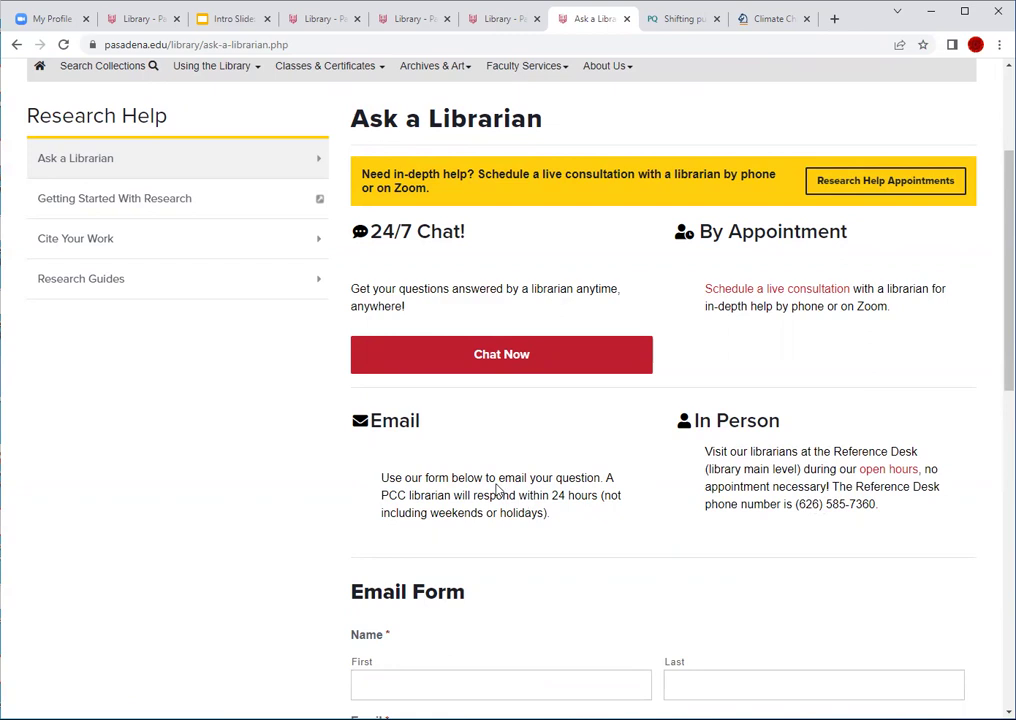
pyautogui.scroll(-4, 496, 488)
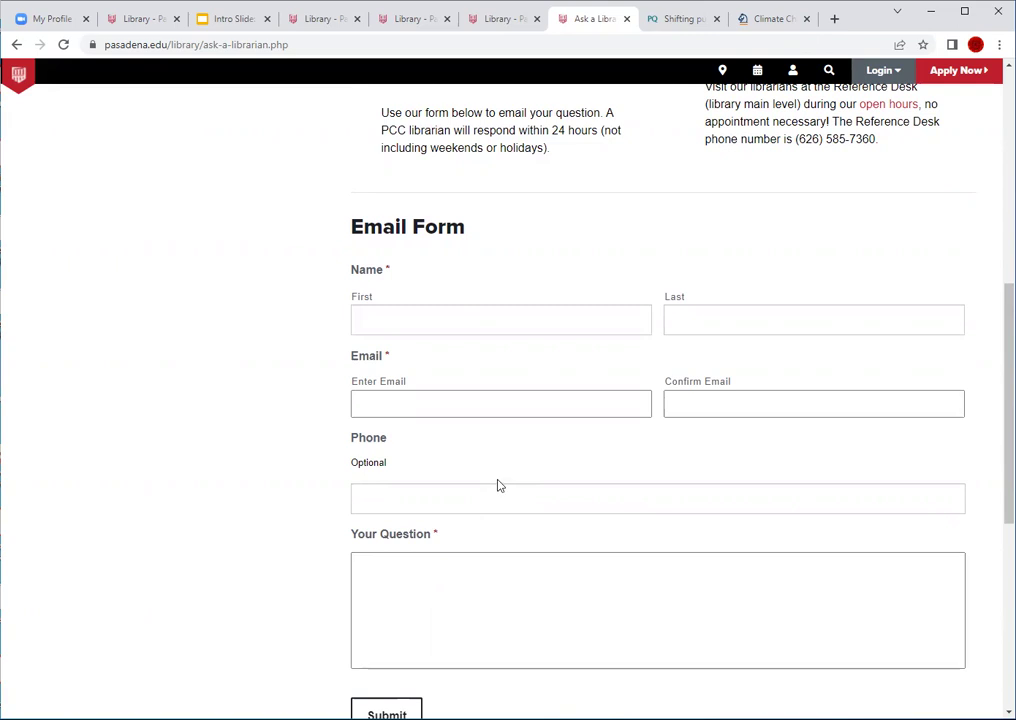
pyautogui.scroll(5, 500, 485)
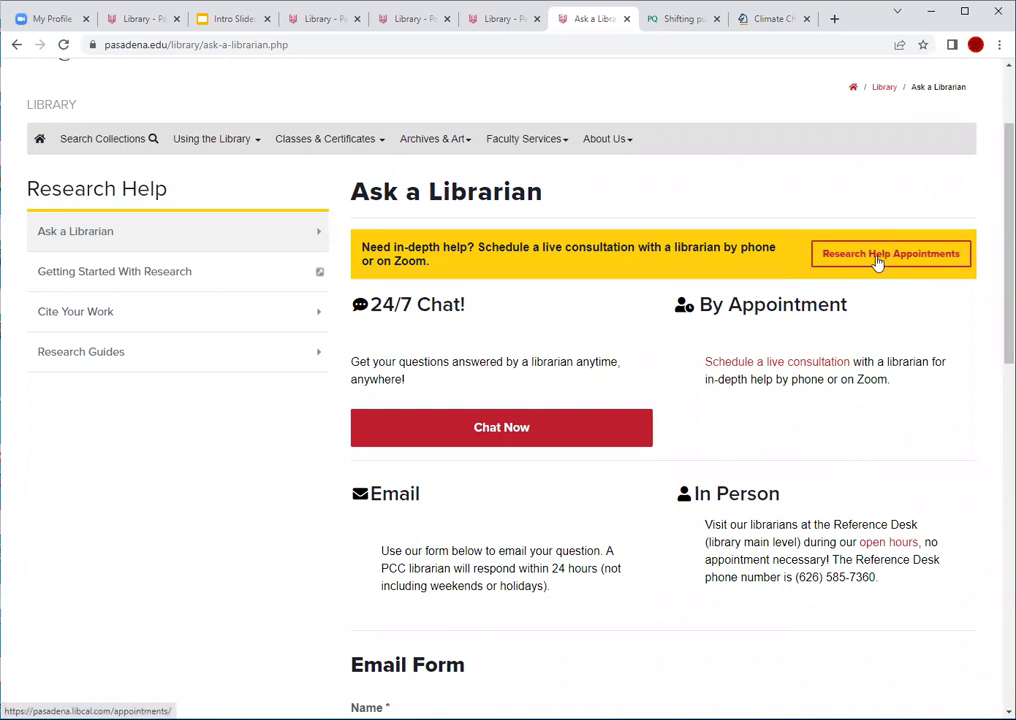
pyautogui.click(877, 262)
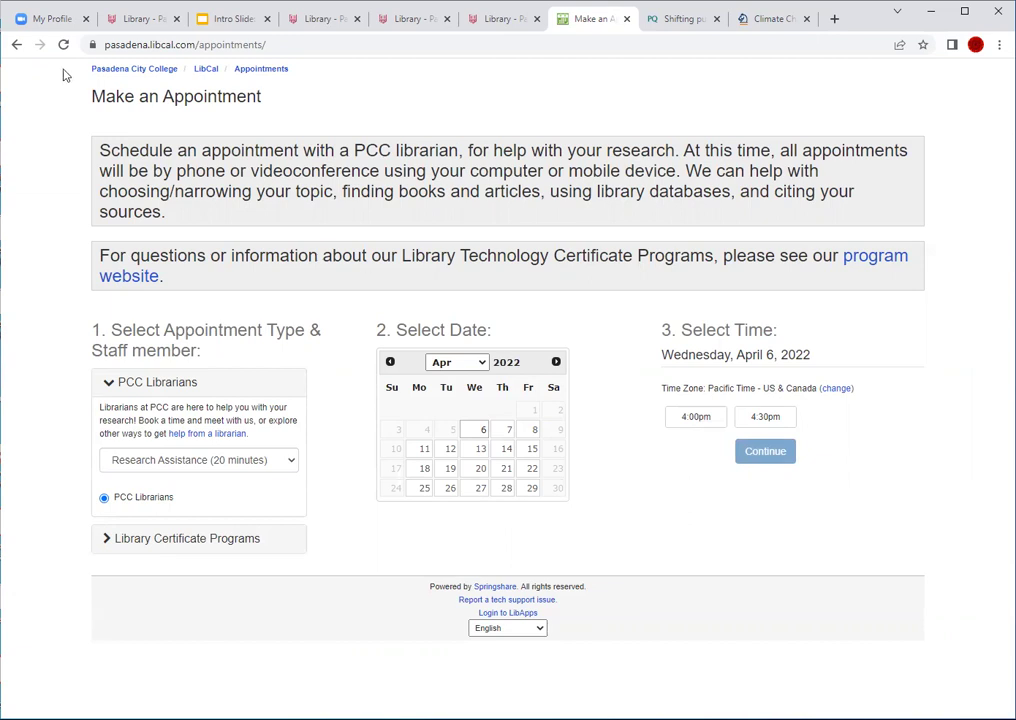
# Go back to the Ask a Librarian page and on to the PCC Library homepage
pyautogui.click(18, 45)
pyautogui.click(52, 98)
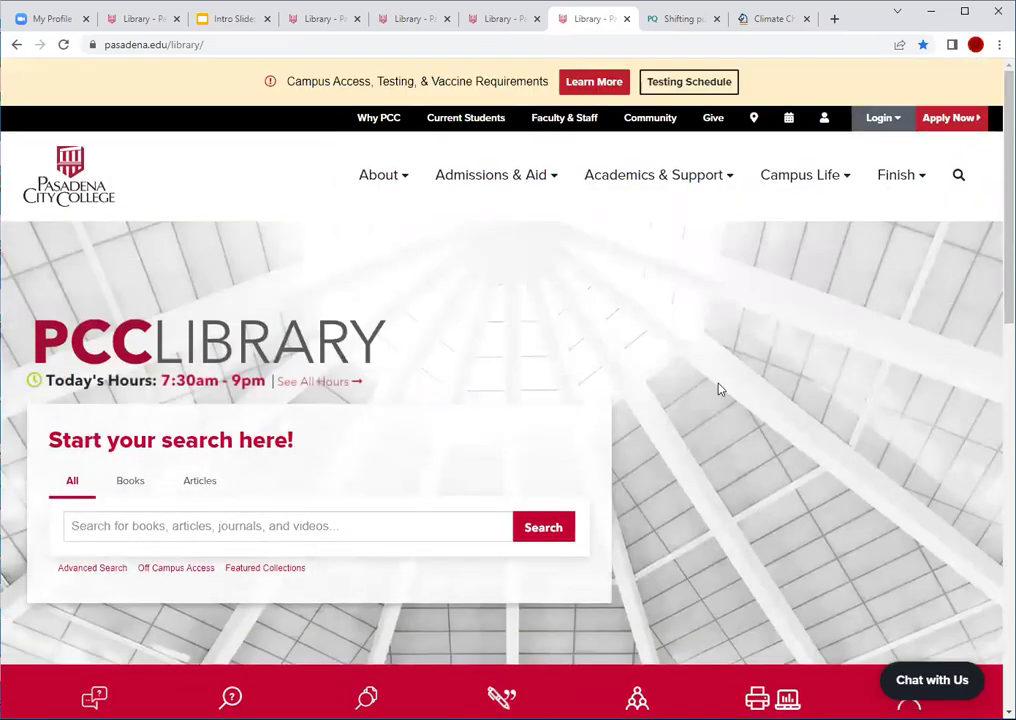